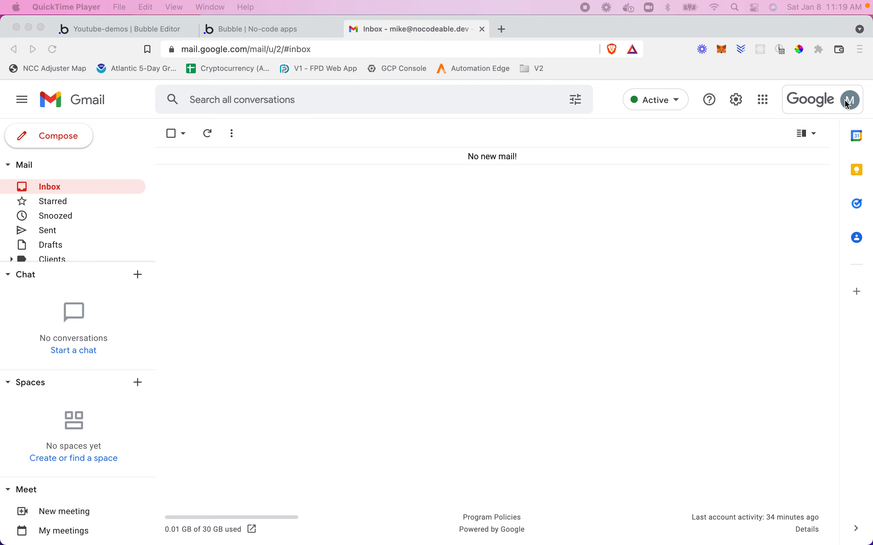
Step: Switch to the Bubble editor and add a text element beside the FAQs link in the Header
click(155, 30)
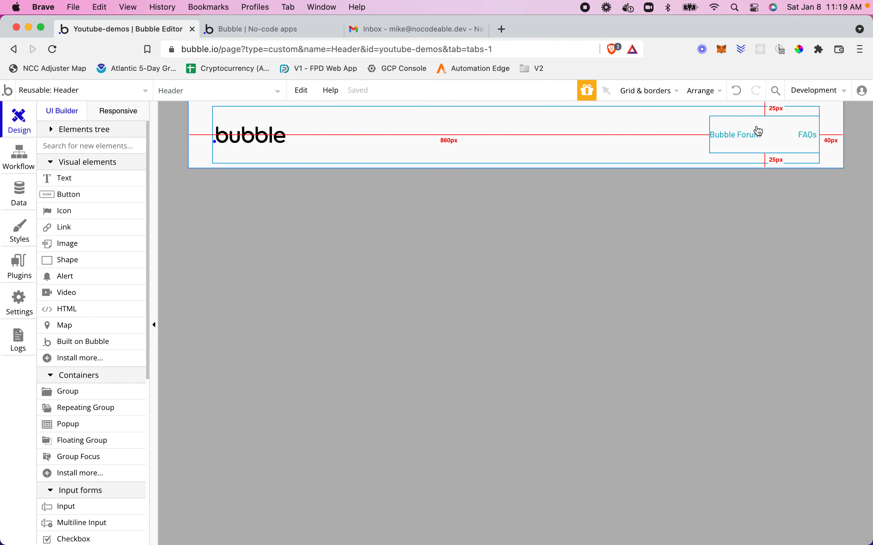
click(82, 179)
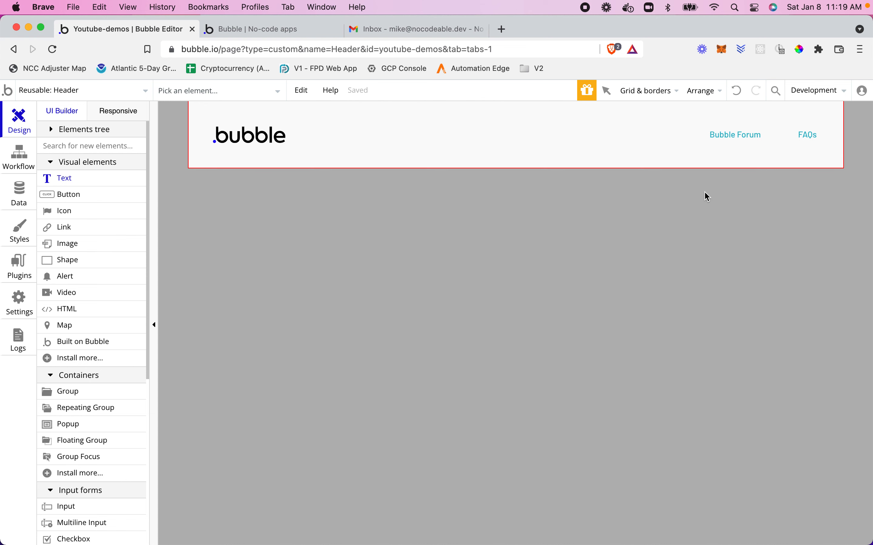
click(785, 126)
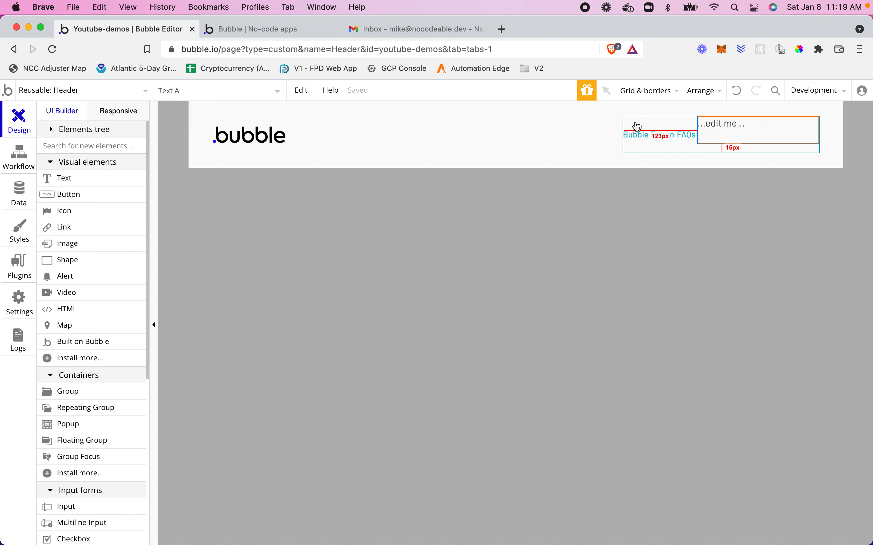
Step: Rename the new header text element as Text Badge Icon
double_click(726, 131)
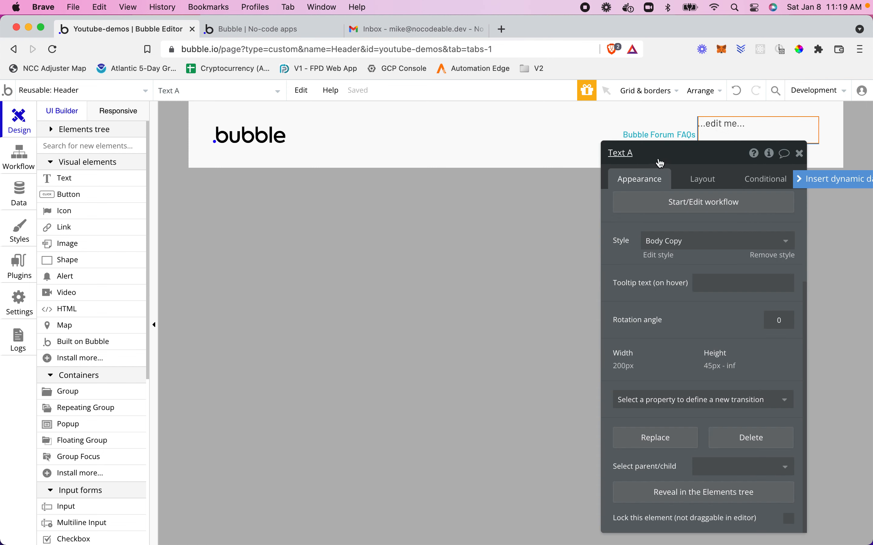
click(650, 152)
key(BackSpace)
key(BackSpace)
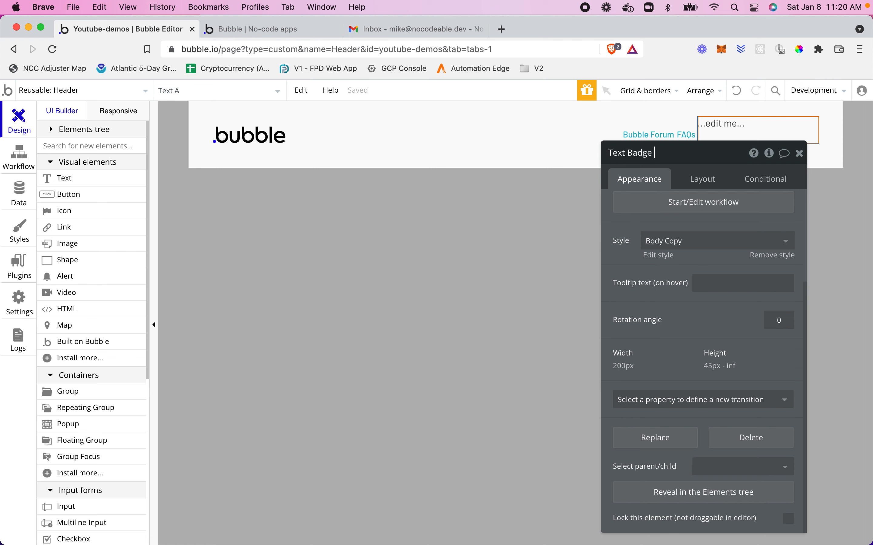
Step: Center the badge element vertically in its row and give it a fixed width and height of 30 px
click(710, 187)
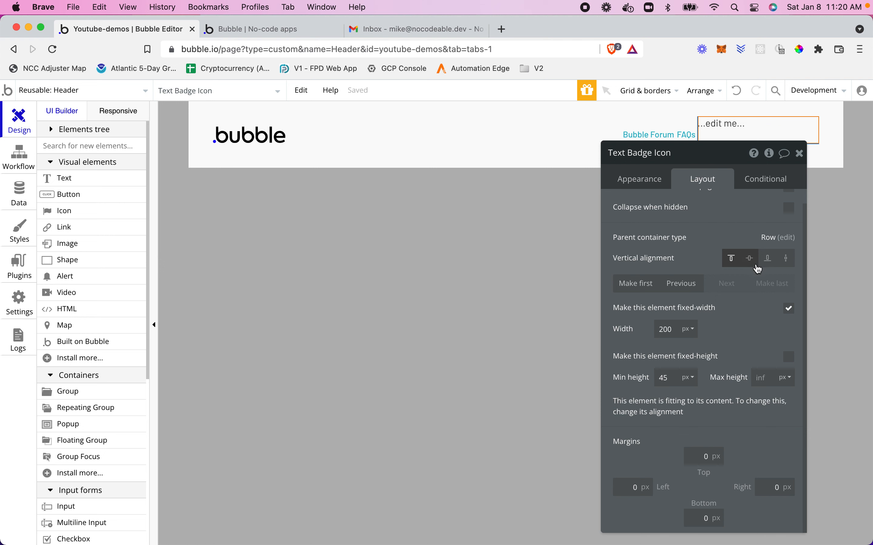
scroll(746, 239, up, 1)
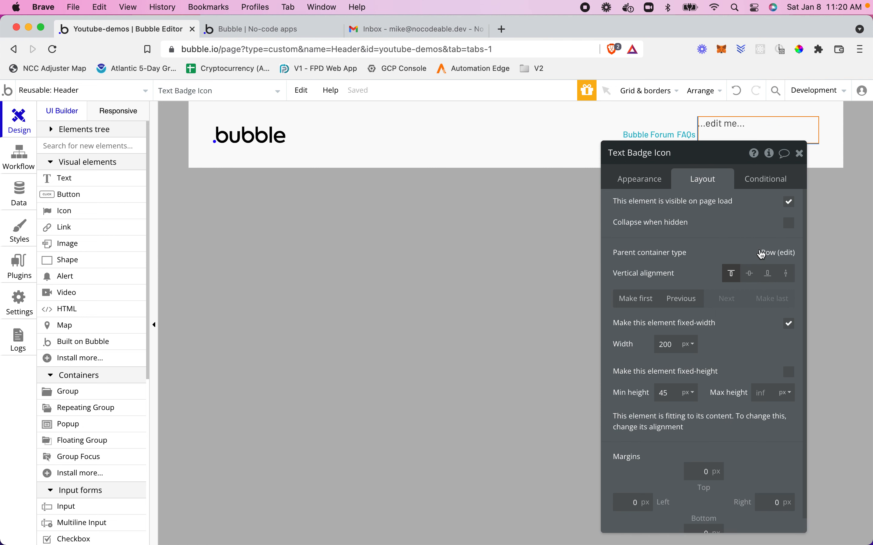
click(751, 278)
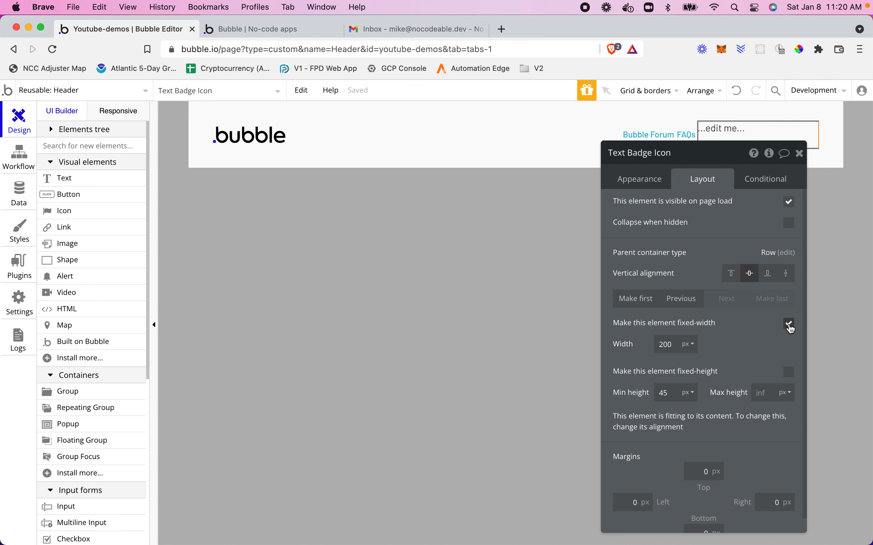
double_click(666, 345)
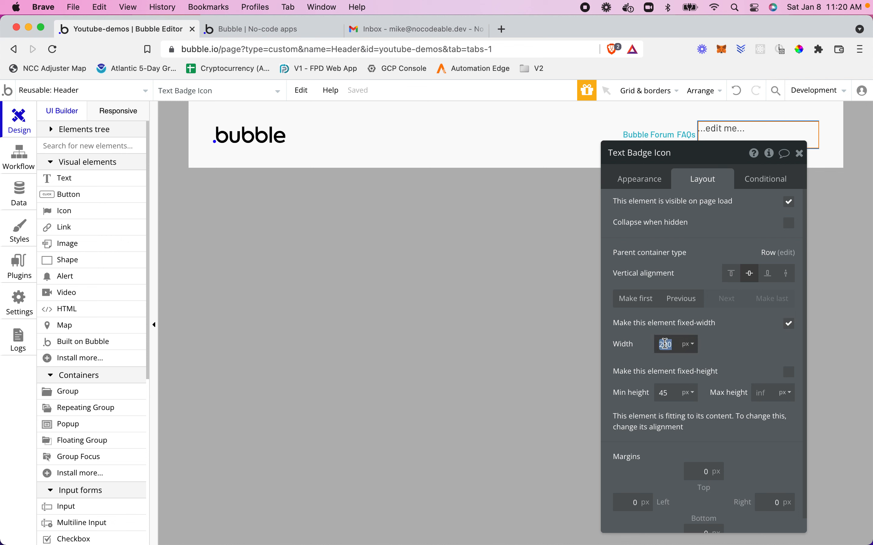
text(30)
double_click(664, 393)
text(30)
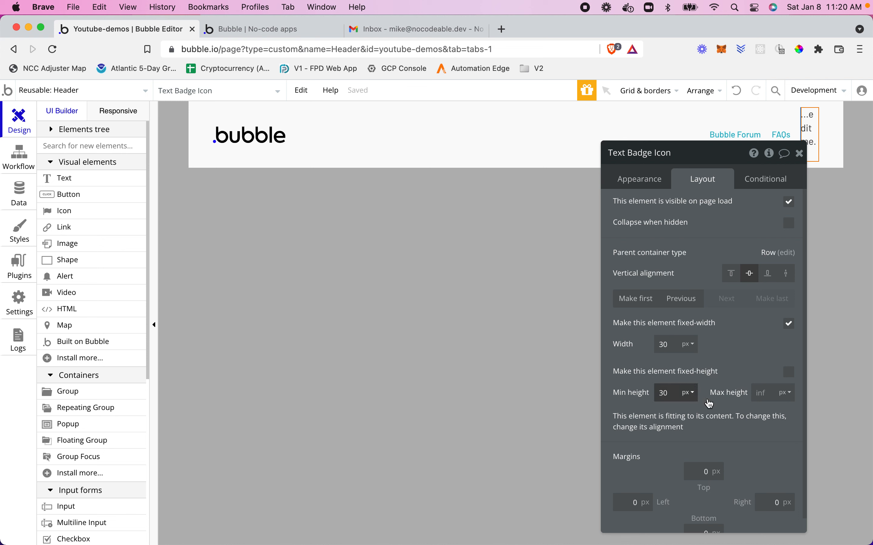
click(787, 372)
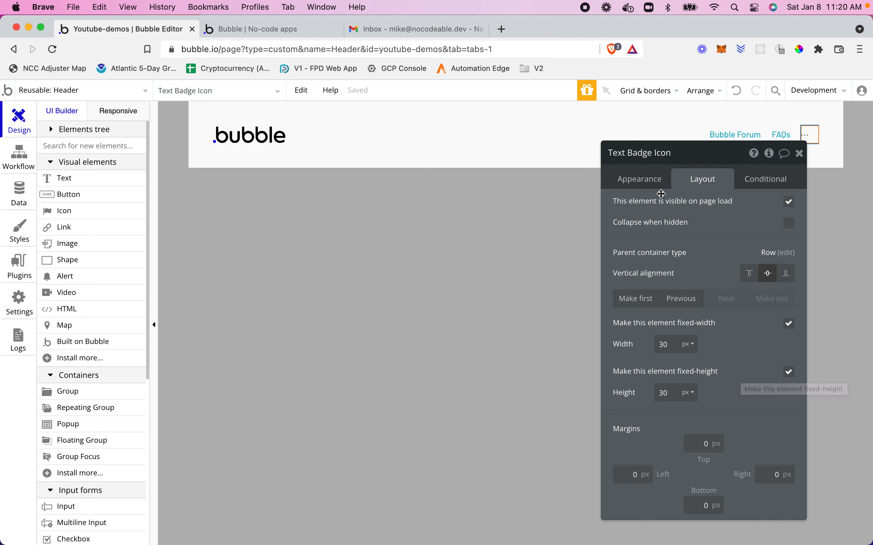
Step: Replace the badge element's placeholder text with "MH"
click(645, 185)
triple_click(643, 207)
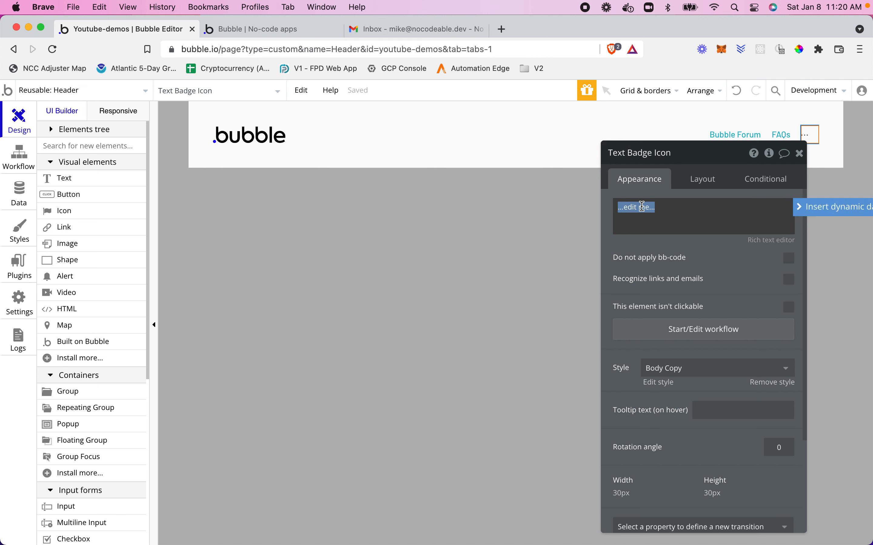
text(MH)
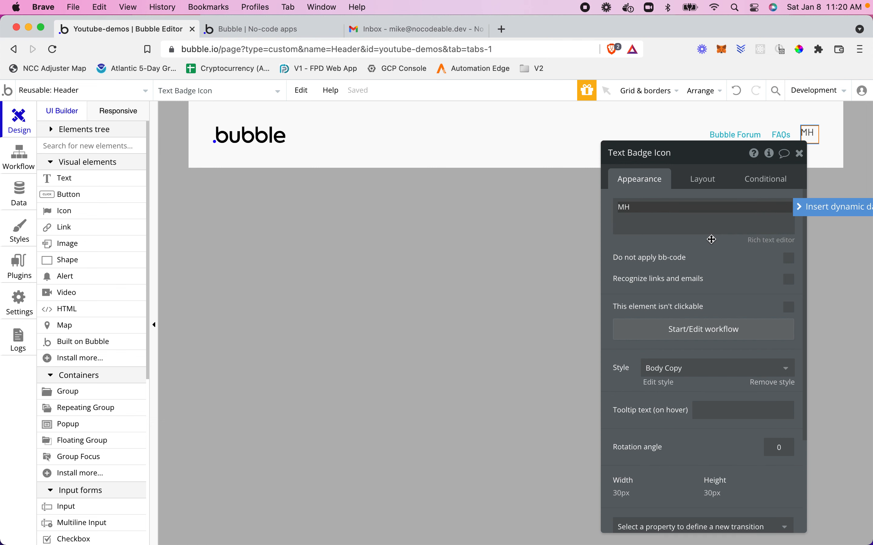
Step: Remove the badge's Body Copy style and format its text as centered in white (#FFFFFF)
click(769, 383)
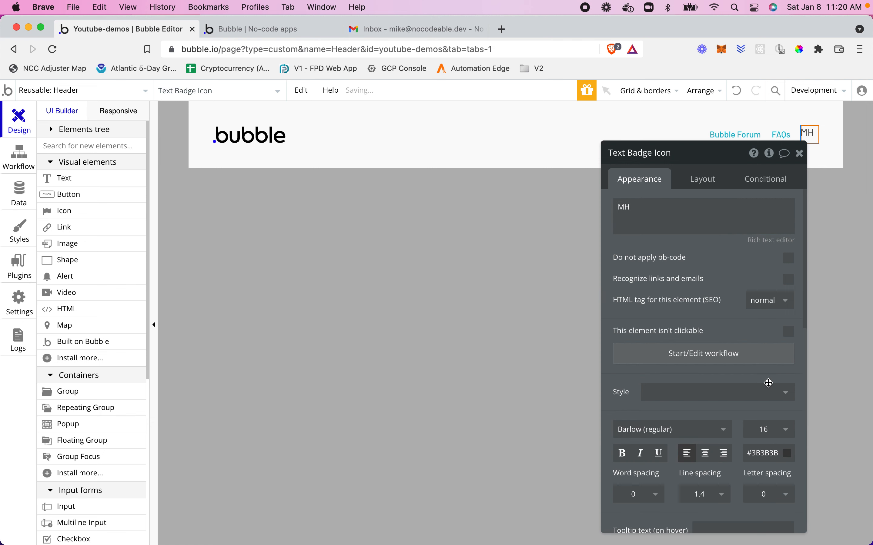
click(707, 458)
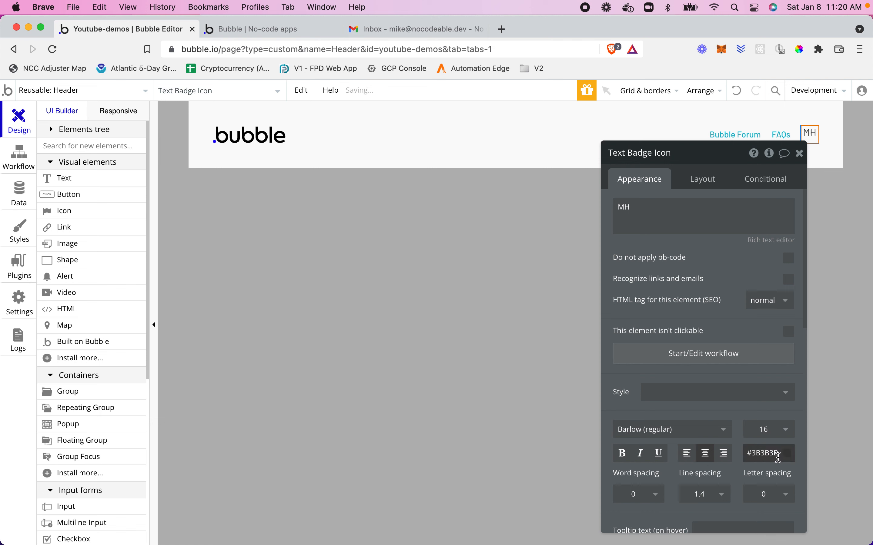
scroll(766, 421, down, 3)
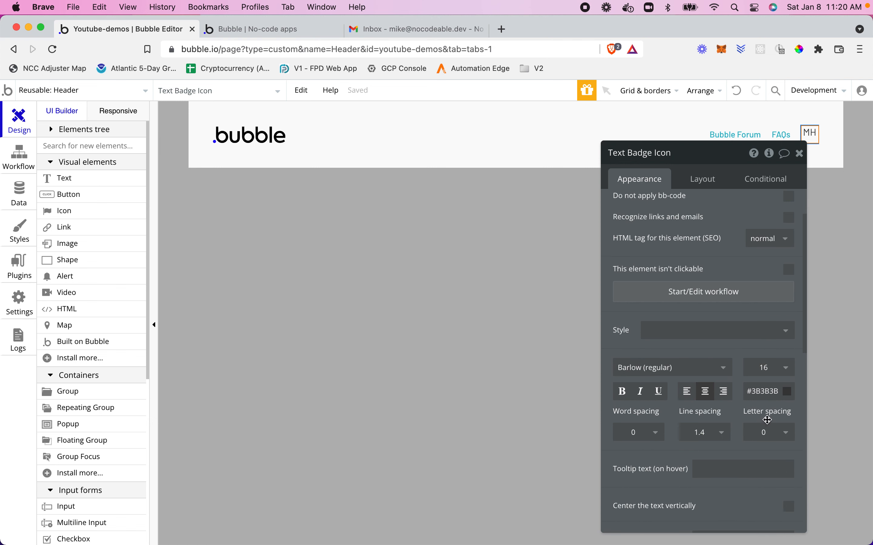
click(779, 393)
mouse_move(746, 471)
mouse_down()
mouse_move(745, 394)
mouse_move(719, 402)
mouse_up()
scroll(722, 399, down, 10)
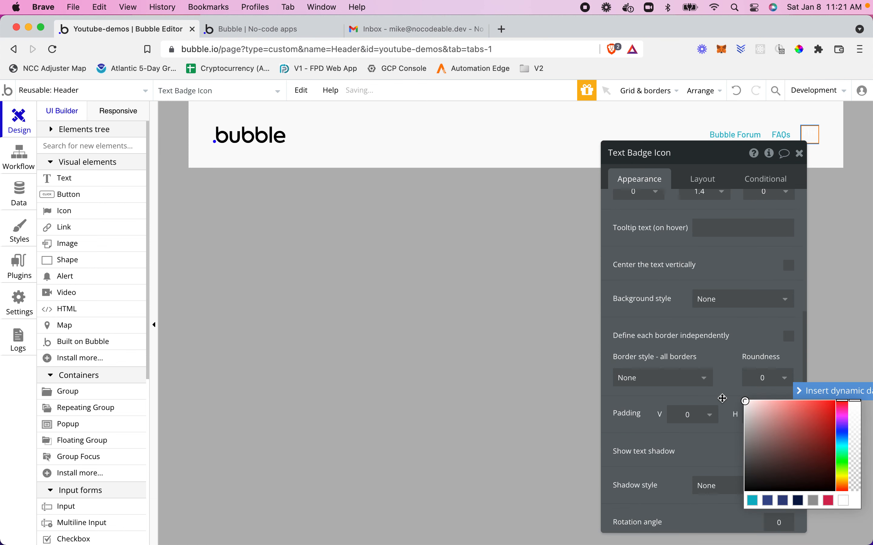
click(743, 332)
Step: Give the badge a flat color background and clear its color value for a black fill
scroll(753, 328, up, 1)
scroll(753, 328, up, 4)
scroll(752, 333, down, 5)
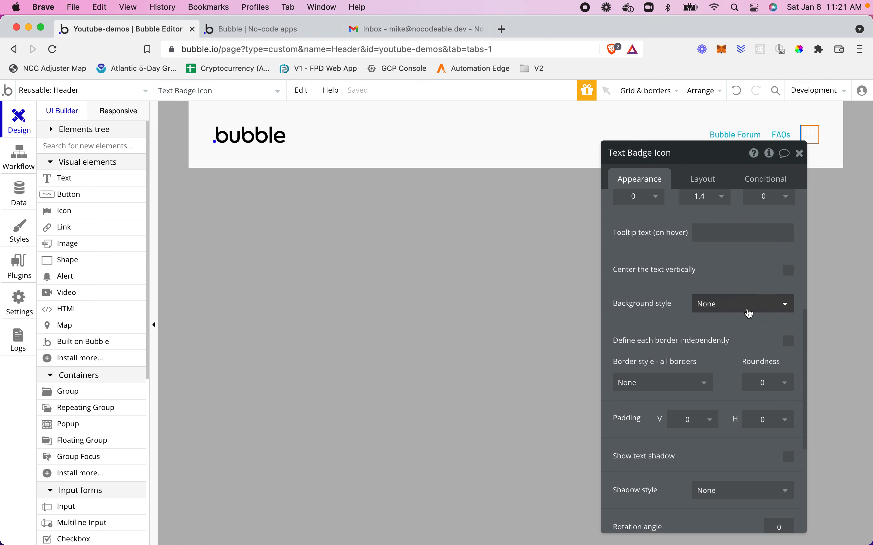
click(750, 314)
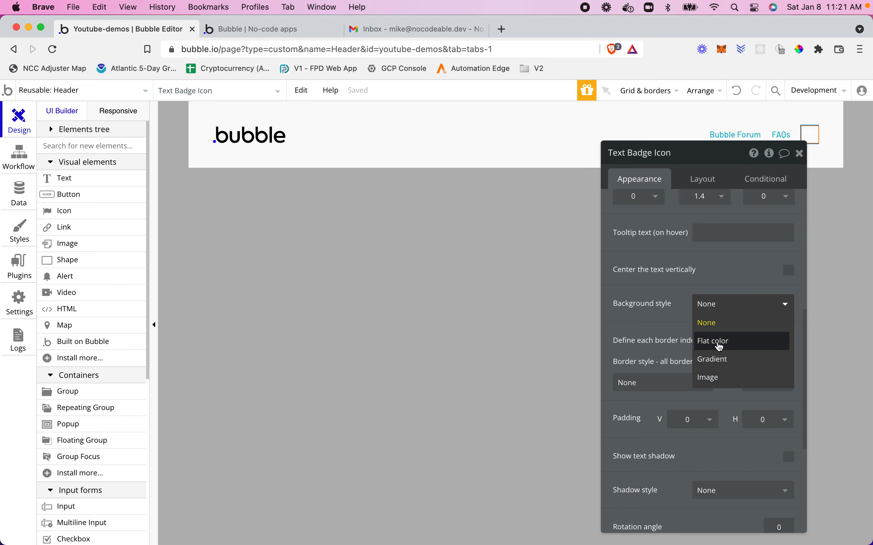
click(720, 342)
click(714, 327)
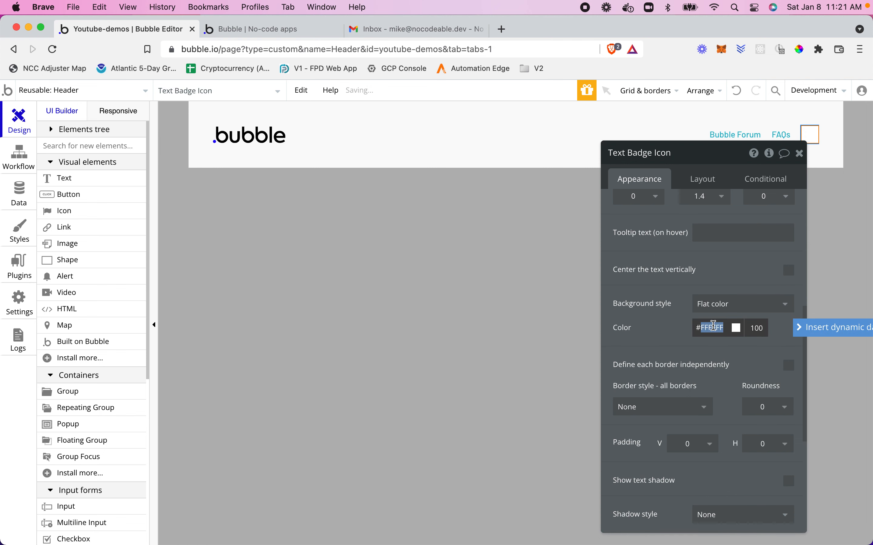
key(BackSpace)
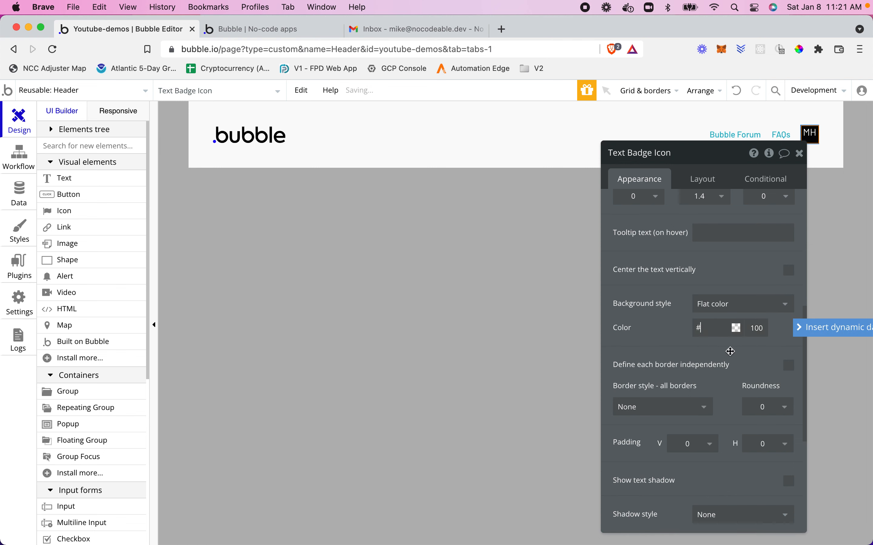
click(675, 328)
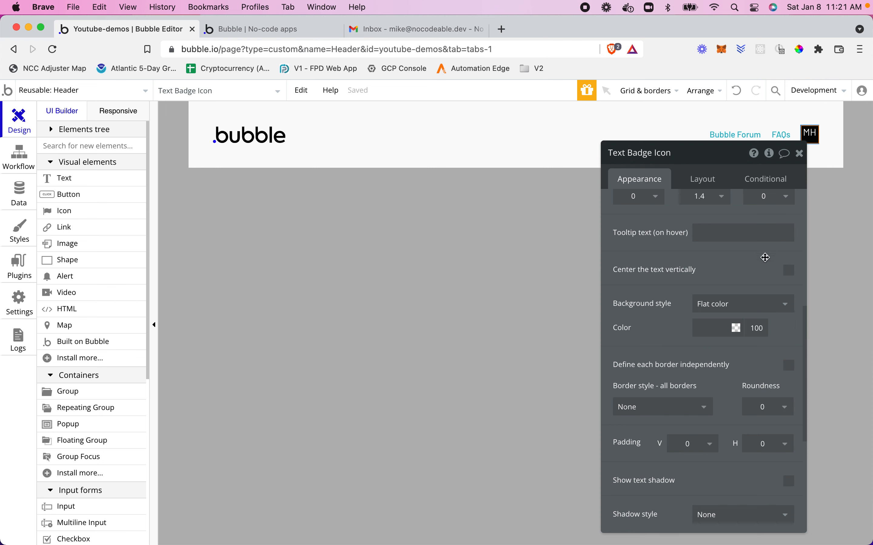
Step: Set the badge's border roundness to 50 to make it a circle
scroll(757, 275, up, 5)
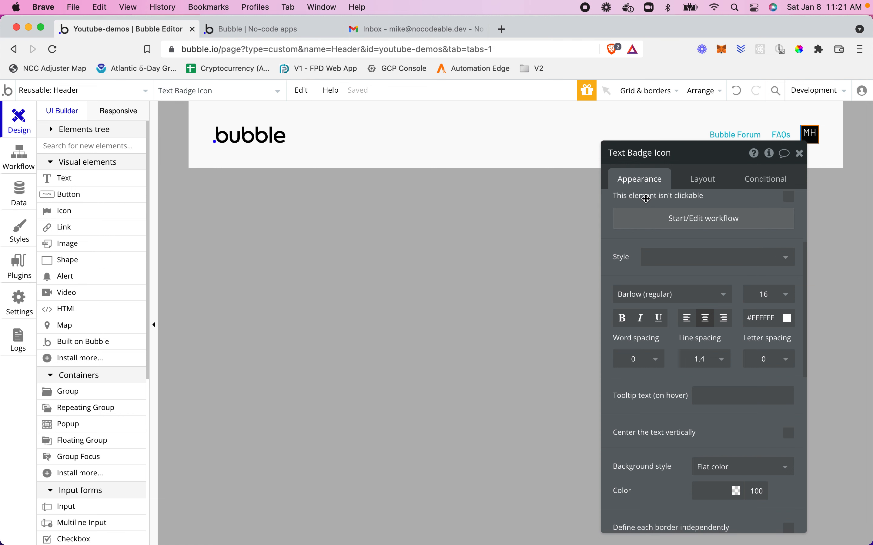
drag(719, 155, 625, 202)
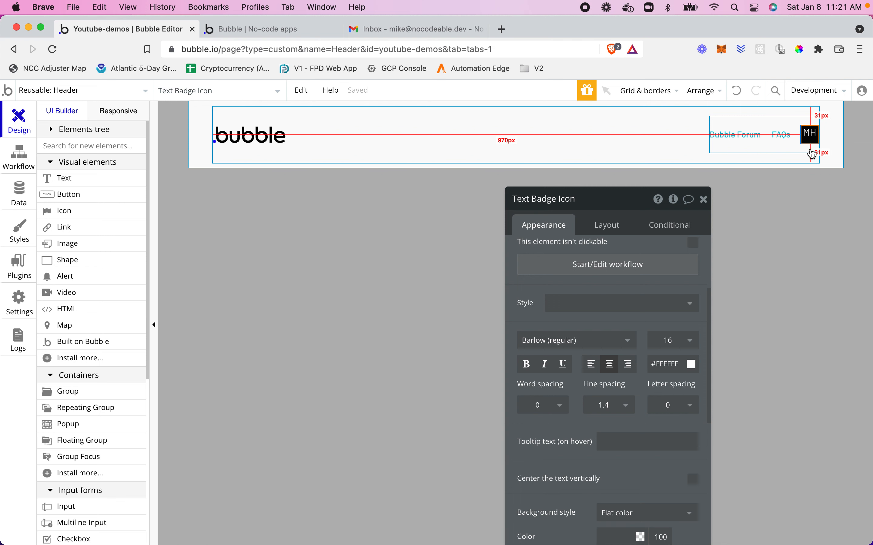
drag(633, 199, 685, 111)
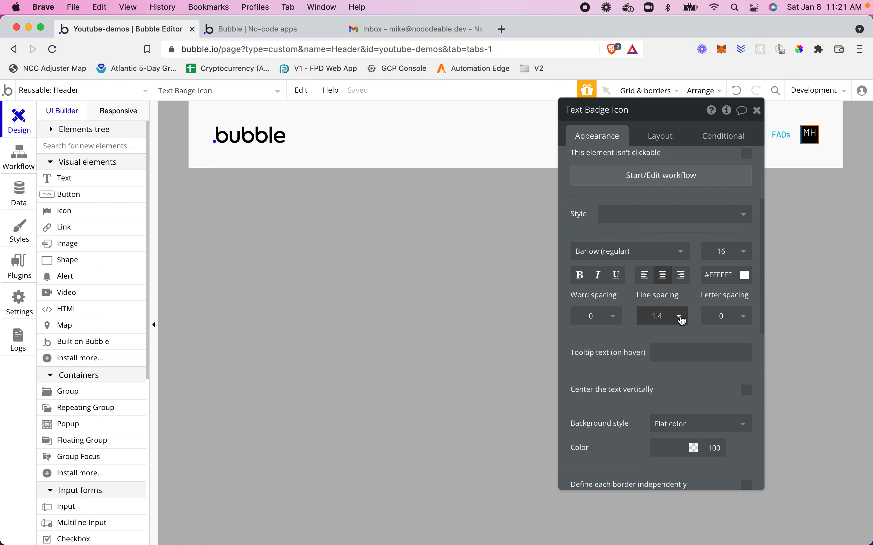
scroll(668, 318, down, 5)
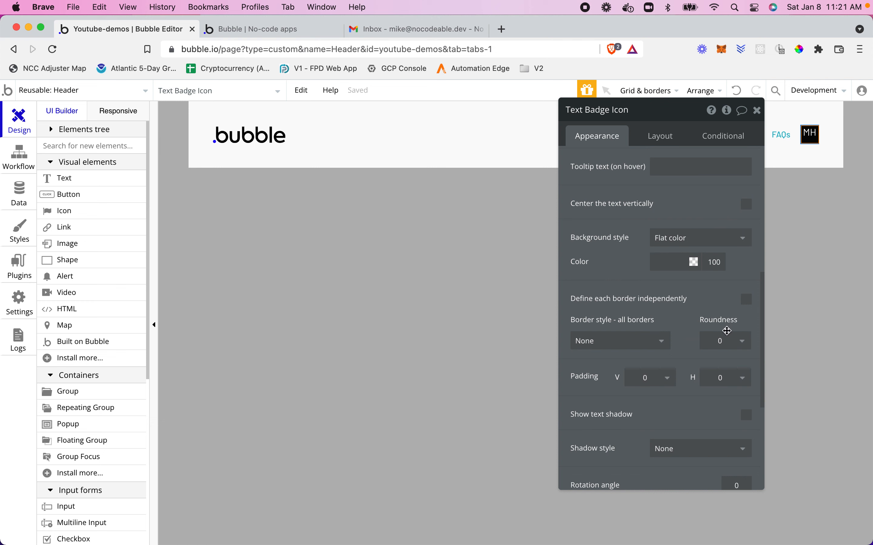
scroll(719, 325, down, 1)
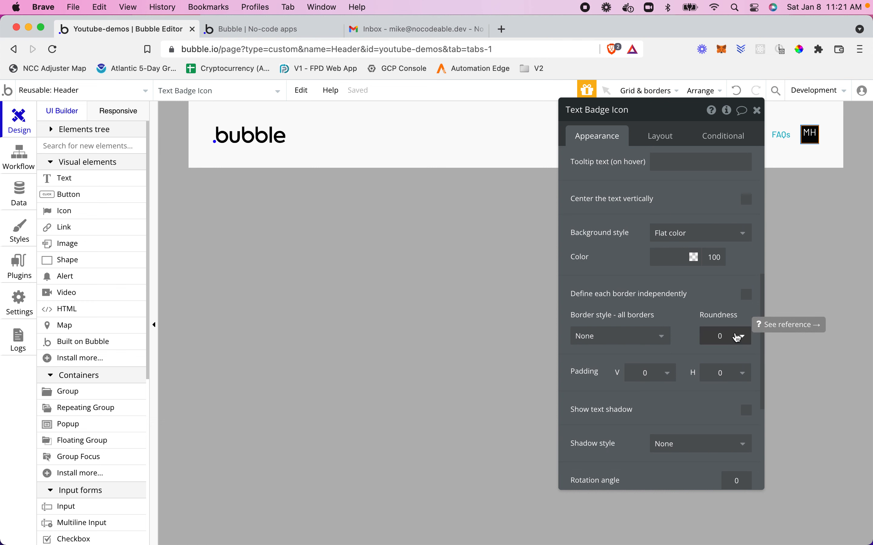
click(741, 345)
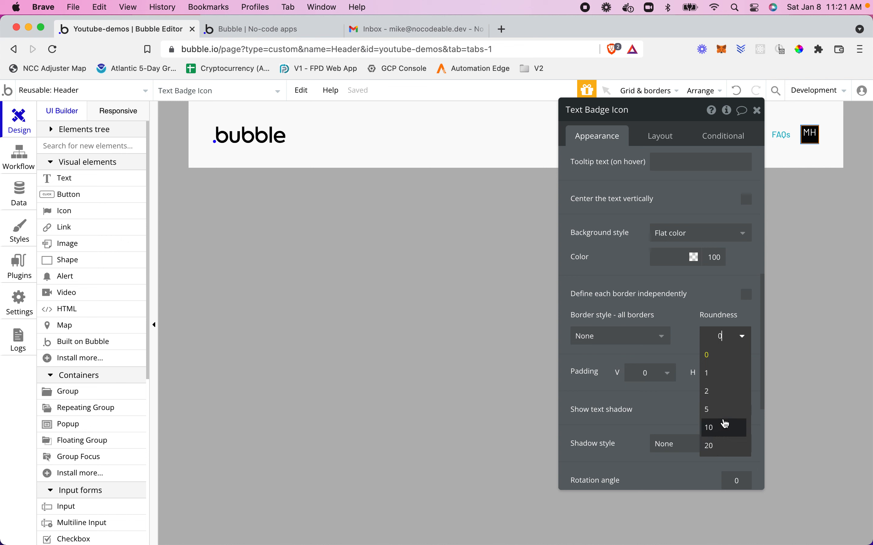
double_click(719, 332)
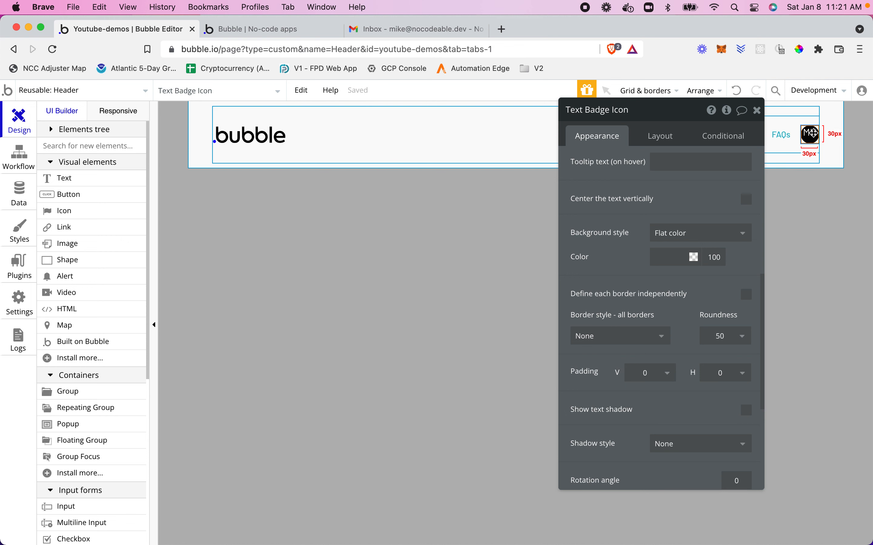
Step: Set the badge text's line spacing to 1.8 and close its property editor
scroll(714, 216, up, 5)
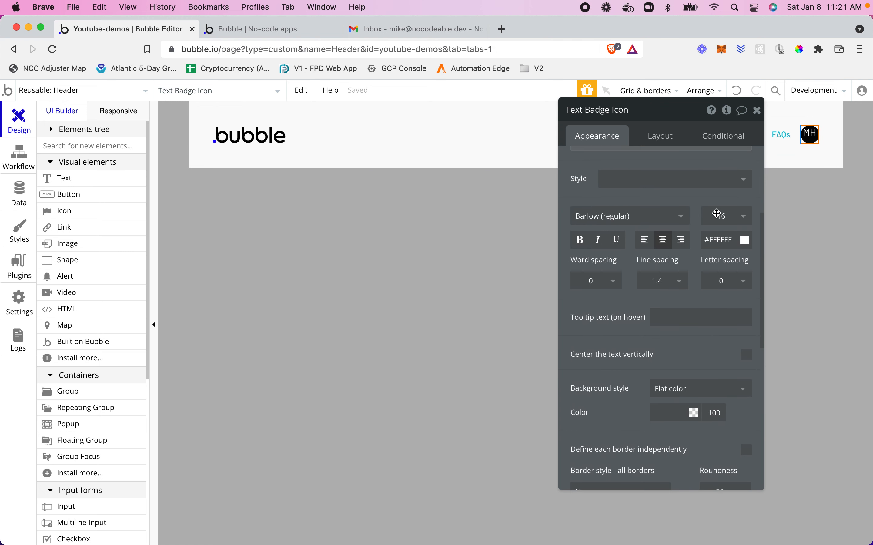
click(671, 285)
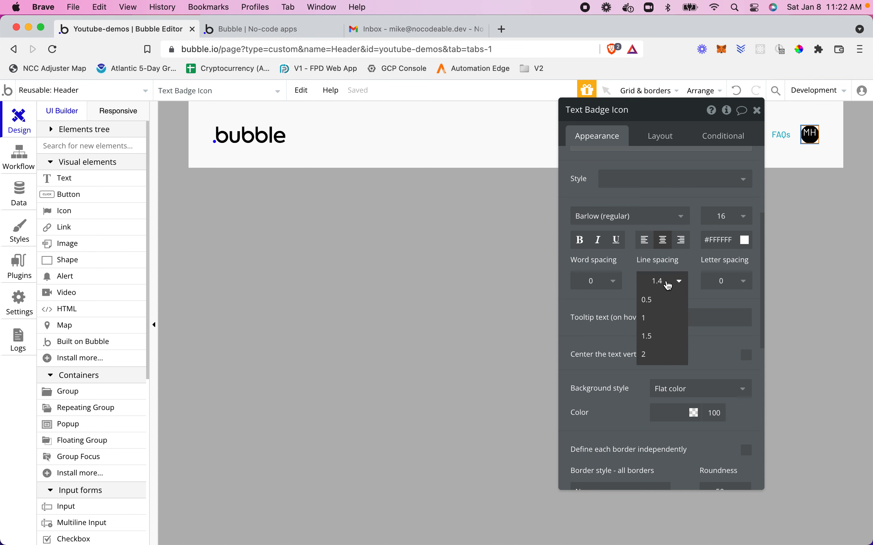
click(658, 282)
text(2.)
key(Return)
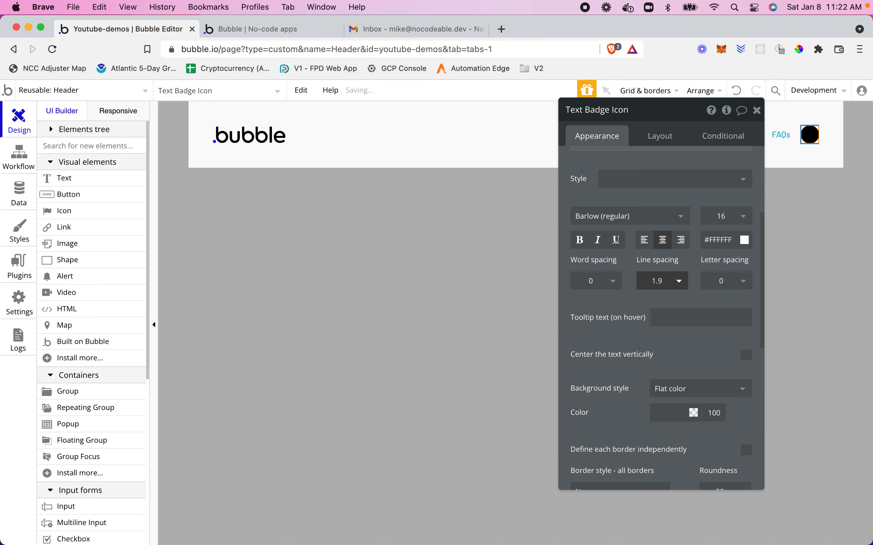
click(662, 283)
click(662, 282)
key(BackSpace)
key(Return)
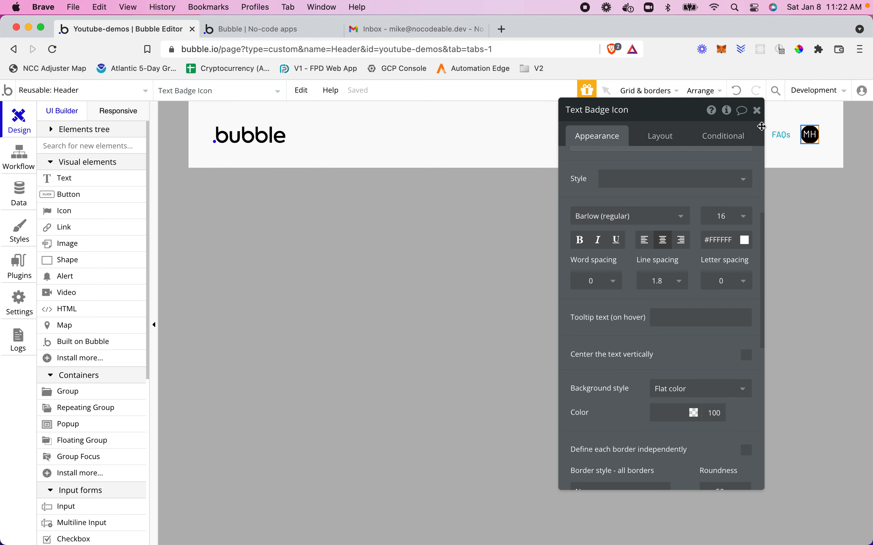
click(757, 111)
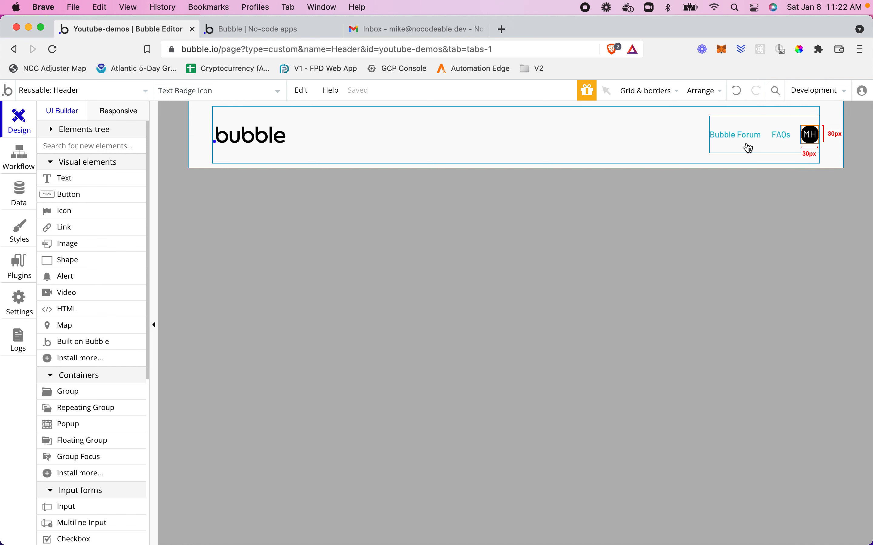
Step: Copy the font color code from the Standard Link style used by the header's Bubble Forum link
click(735, 138)
double_click(735, 137)
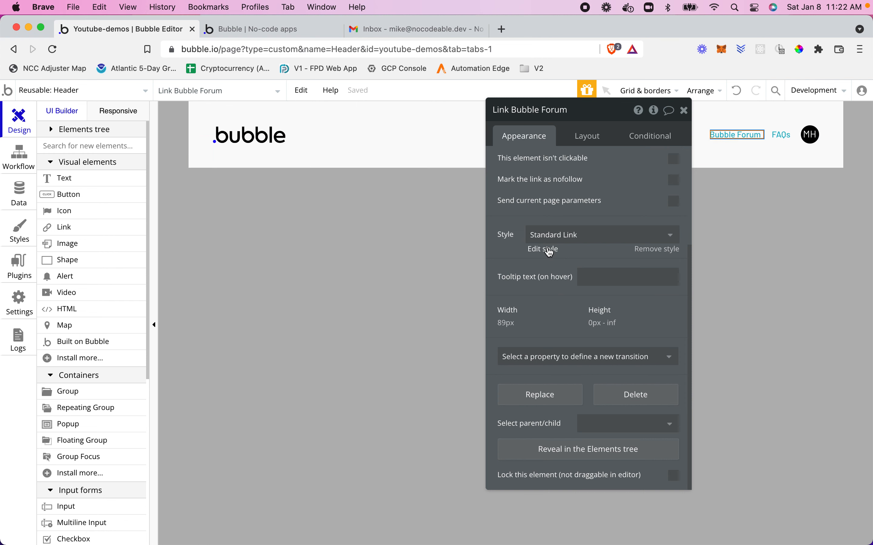
click(550, 251)
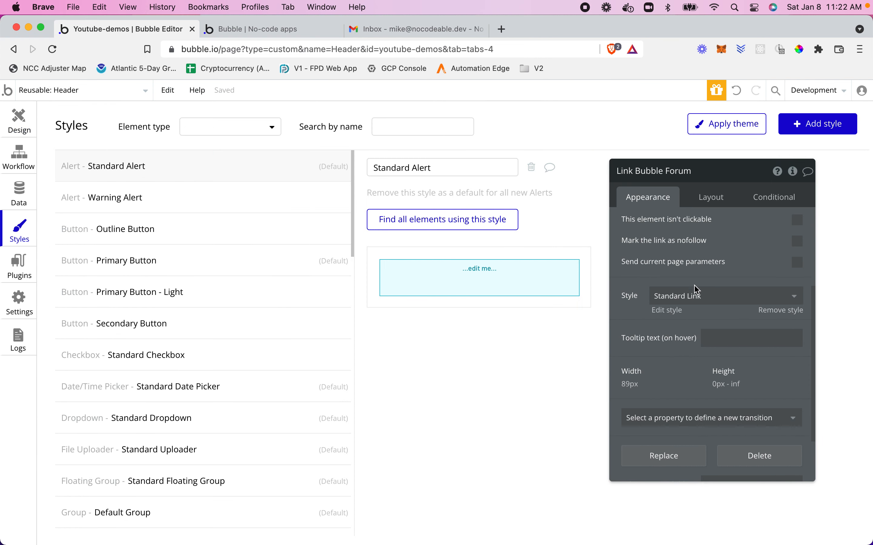
scroll(757, 281, up, 3)
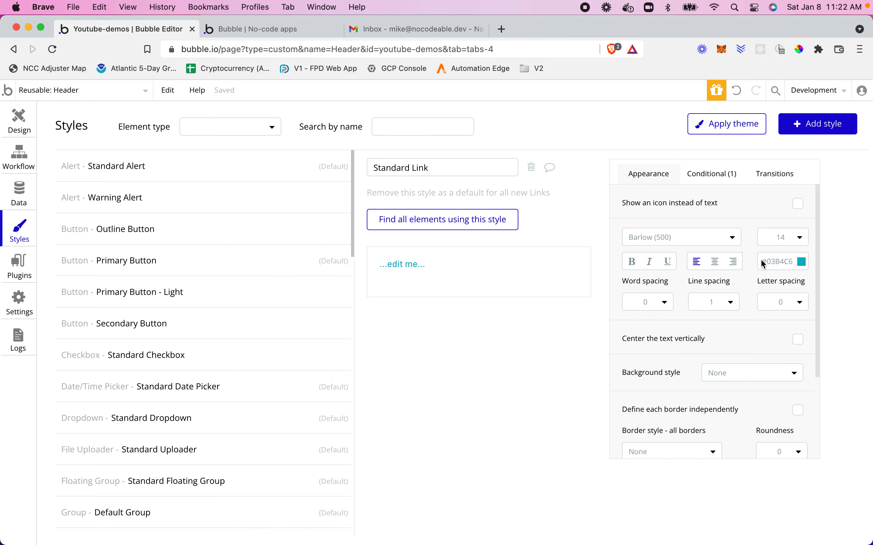
click(781, 262)
double_click(781, 262)
key(cmd+c)
Step: Set the badge's background to the copied link color #03B4C6, make its initials bold, and close its property editor
click(23, 121)
click(811, 136)
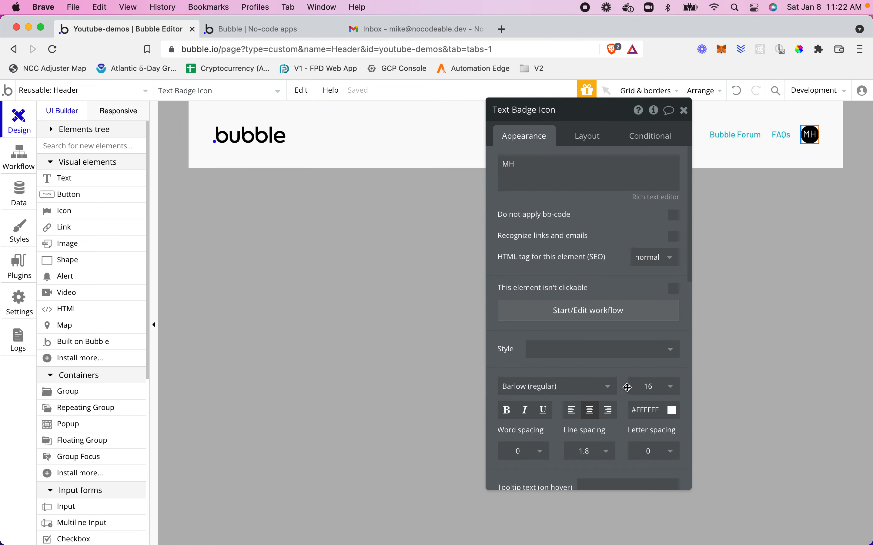
scroll(667, 404, down, 7)
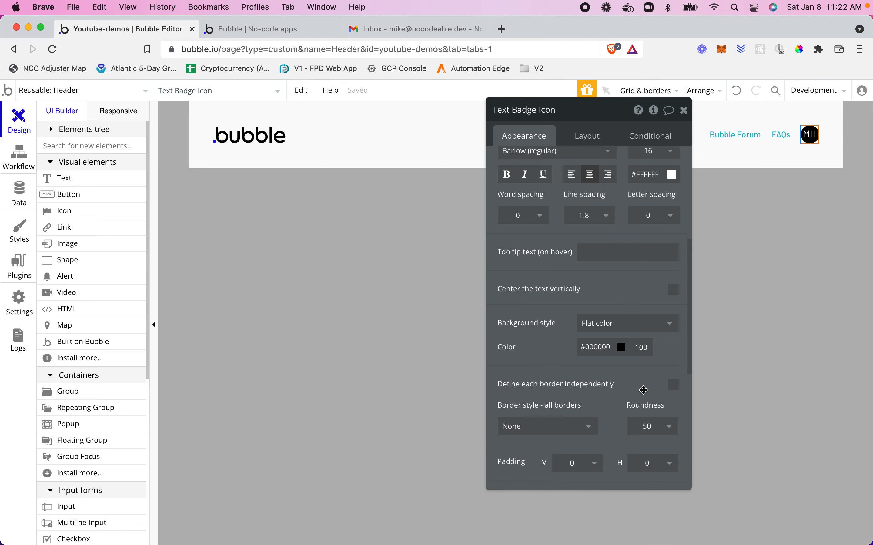
click(596, 345)
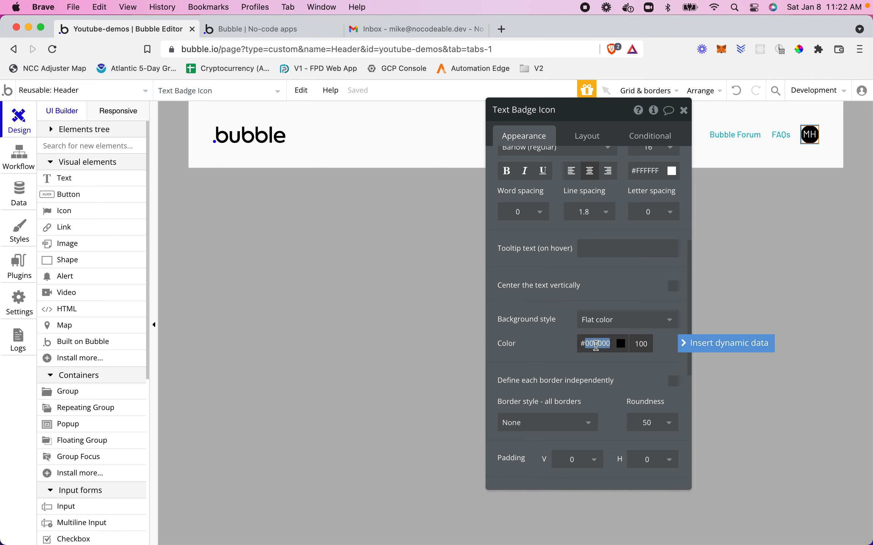
key(cmd+v)
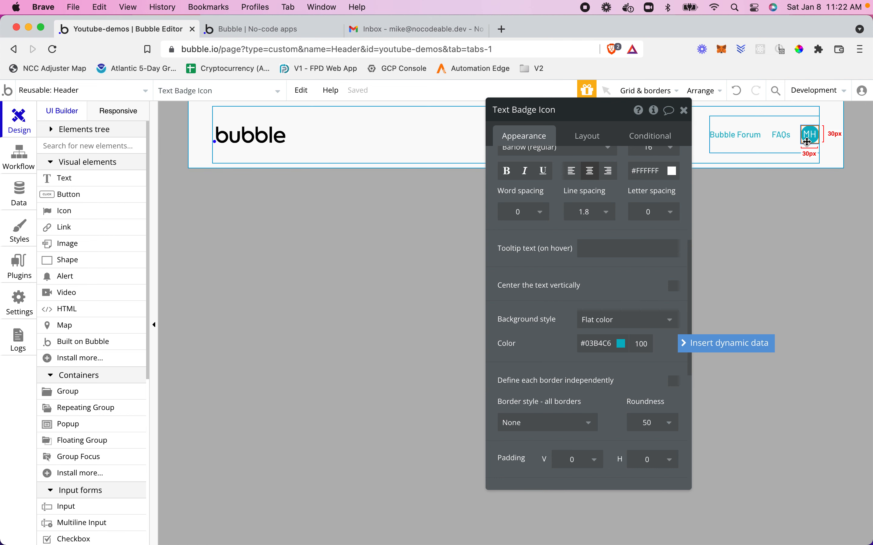
click(508, 173)
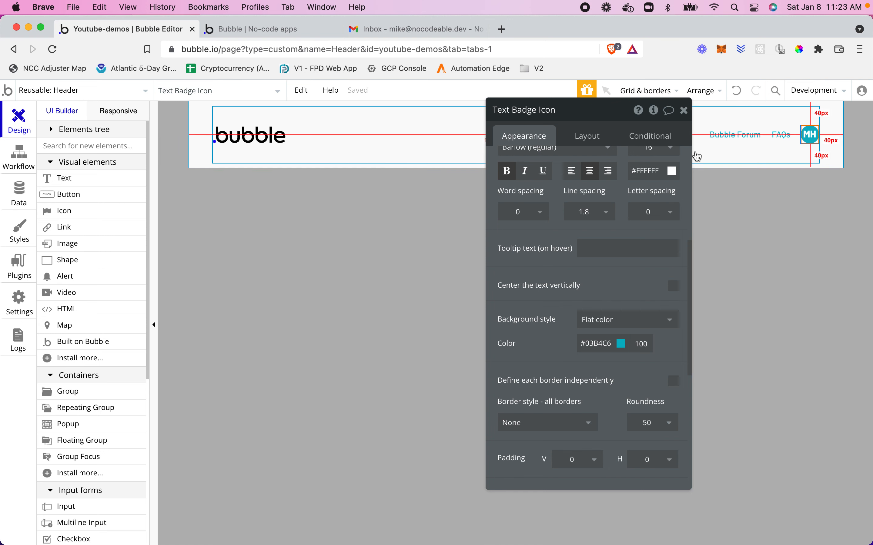
click(685, 111)
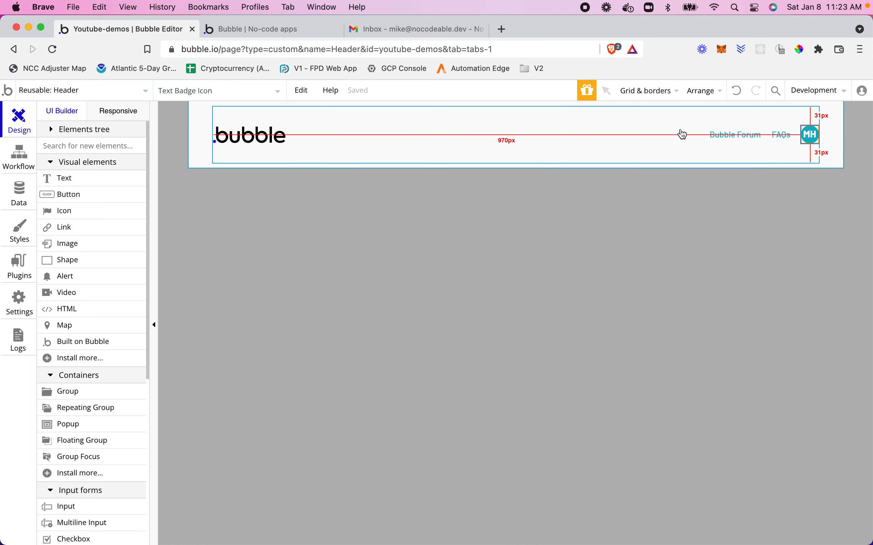
Step: Open the index page and check the header badge's appearance in the running app preview
click(94, 90)
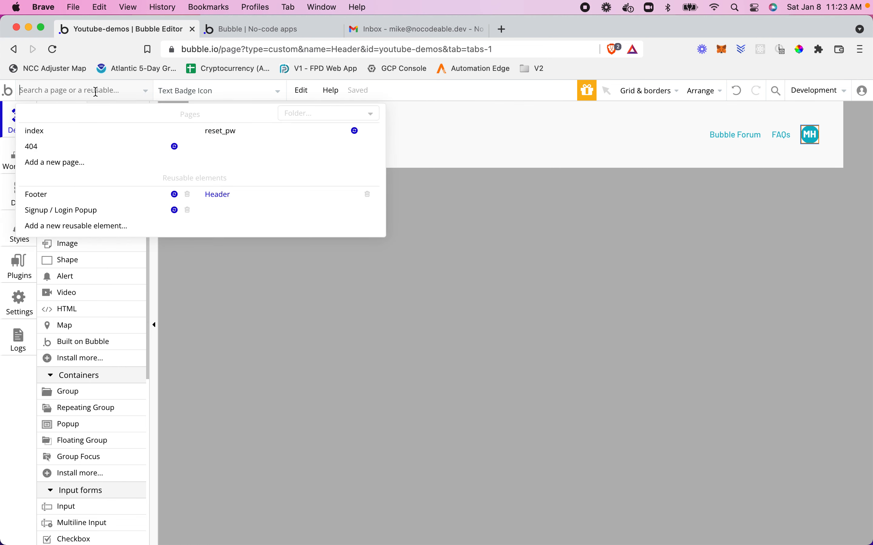
click(81, 126)
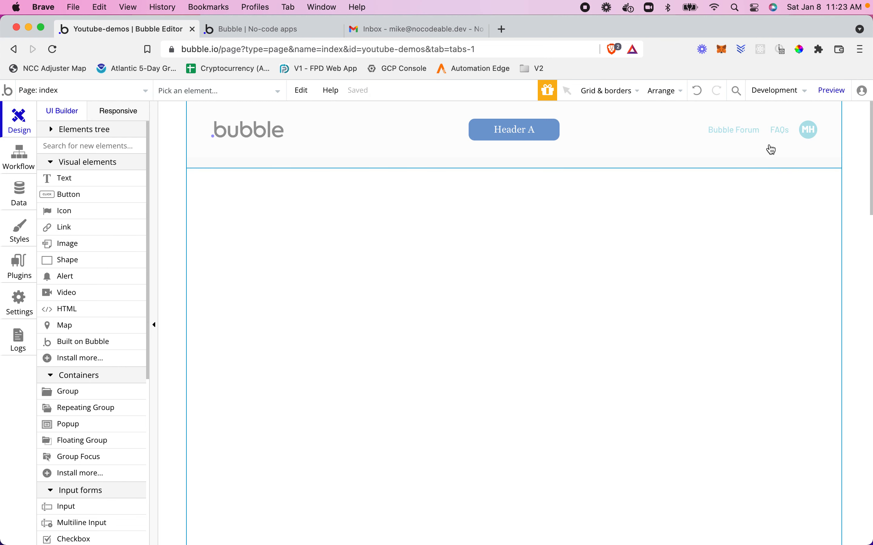
click(279, 30)
click(464, 101)
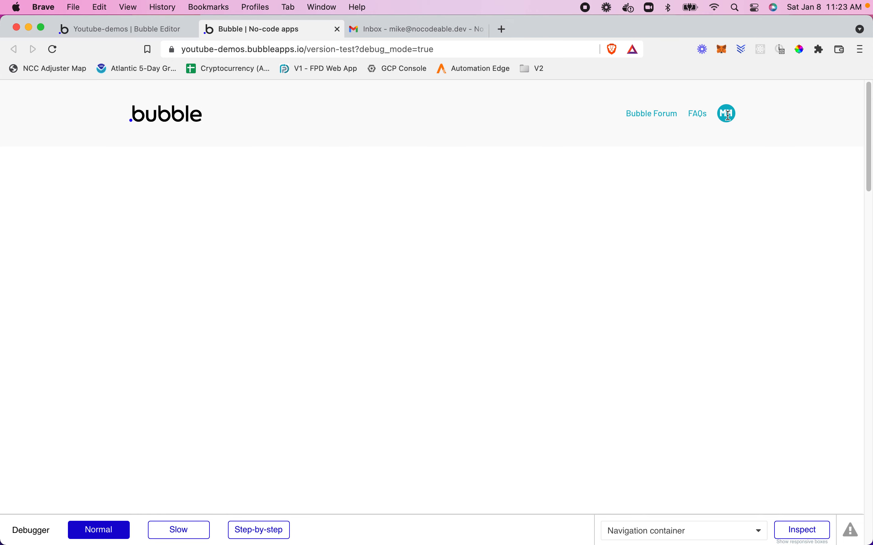
Step: Return to the Bubble editor, reopen the reusable Header, and bring up the badge's text content for editing
click(104, 32)
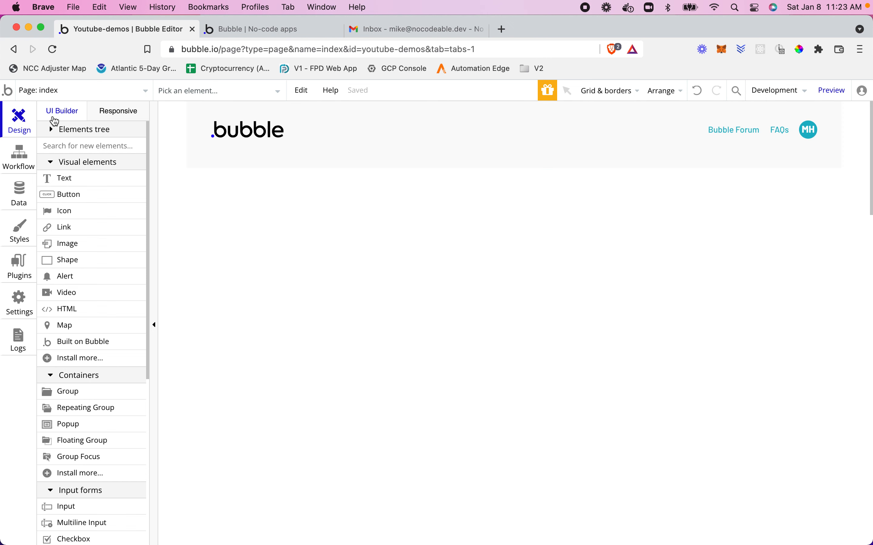
click(86, 94)
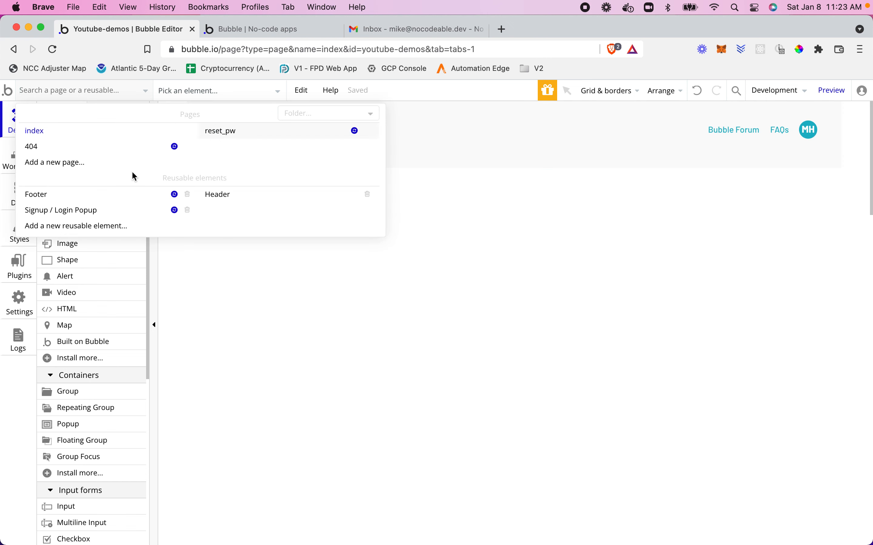
click(235, 195)
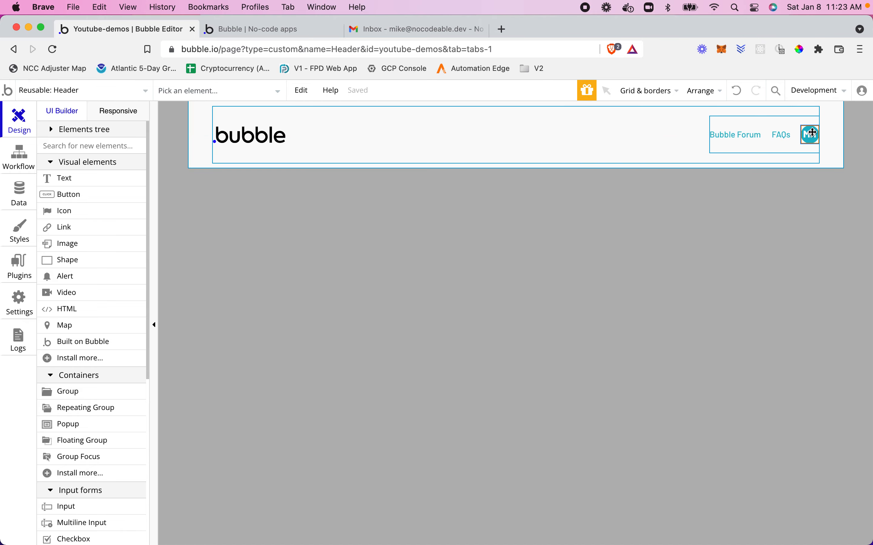
double_click(810, 133)
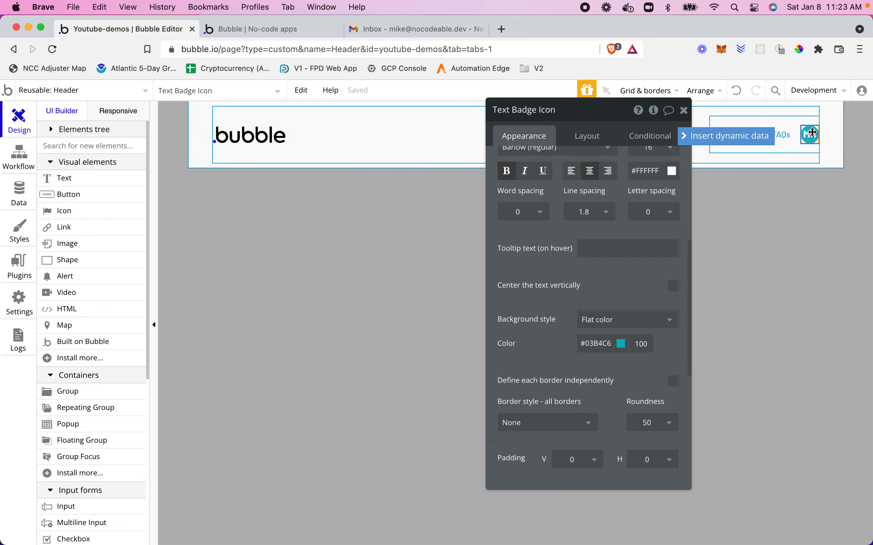
scroll(604, 199, up, 6)
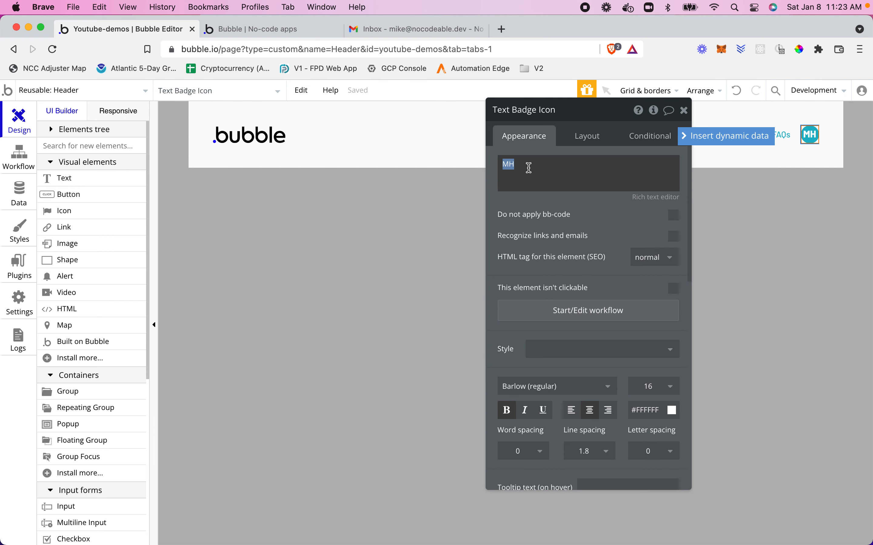
click(23, 201)
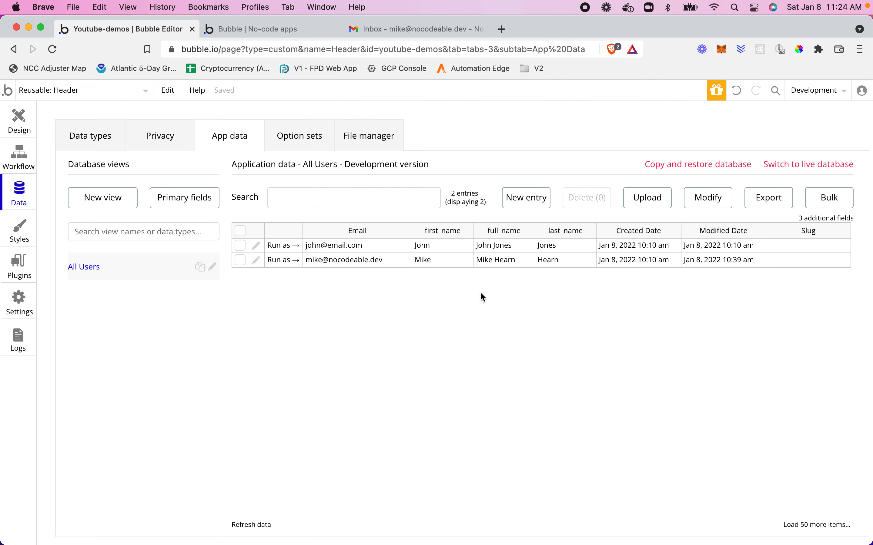
click(431, 28)
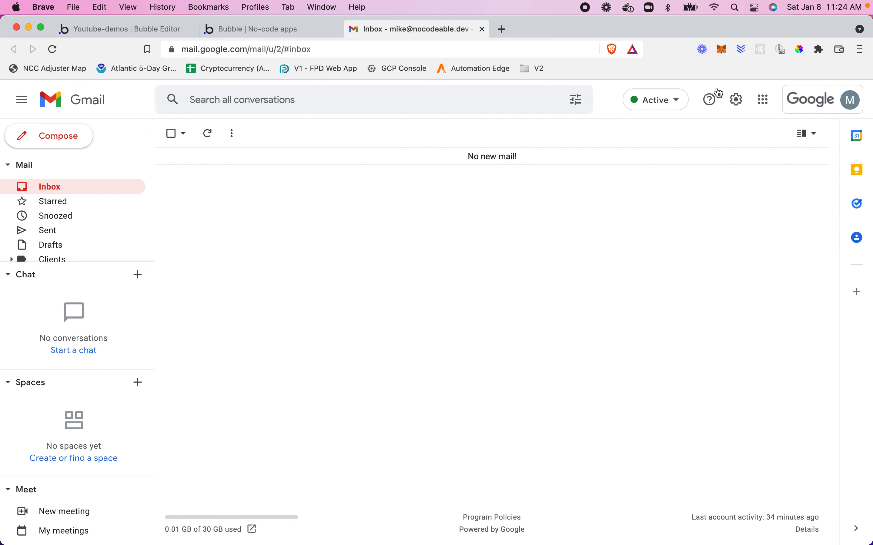
click(148, 30)
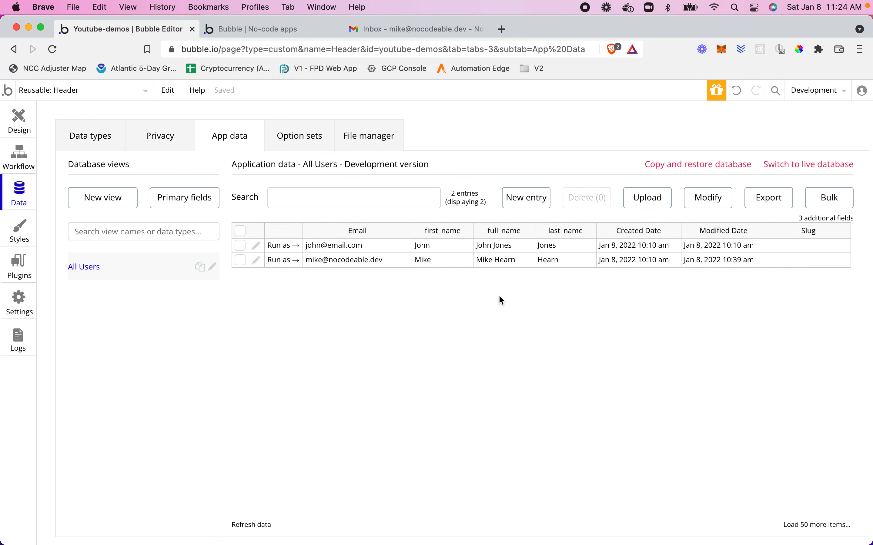
Step: Replace the badge's static initials with the dynamic expression Current User's full_name
click(21, 121)
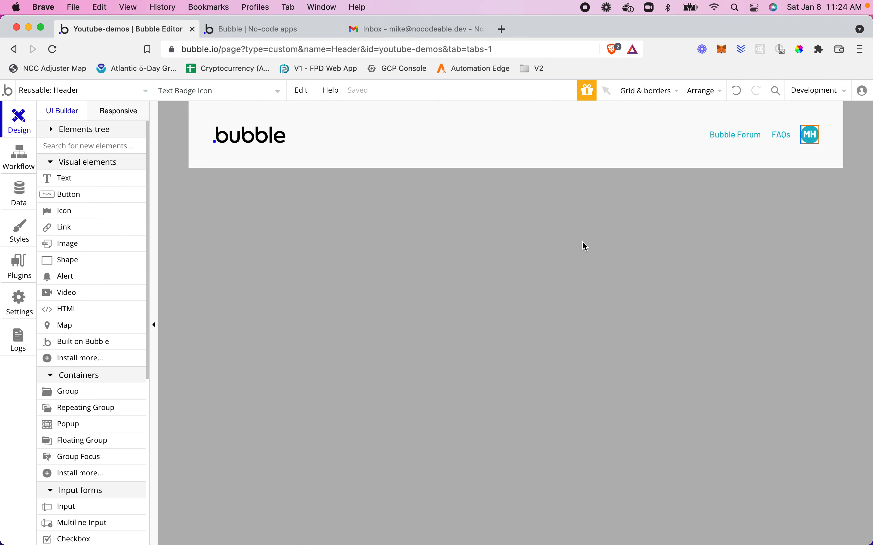
double_click(809, 134)
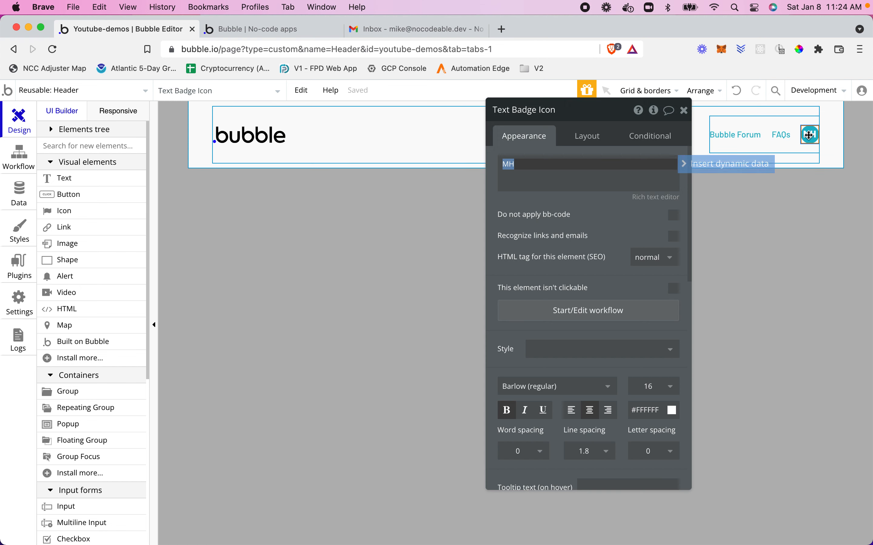
click(718, 164)
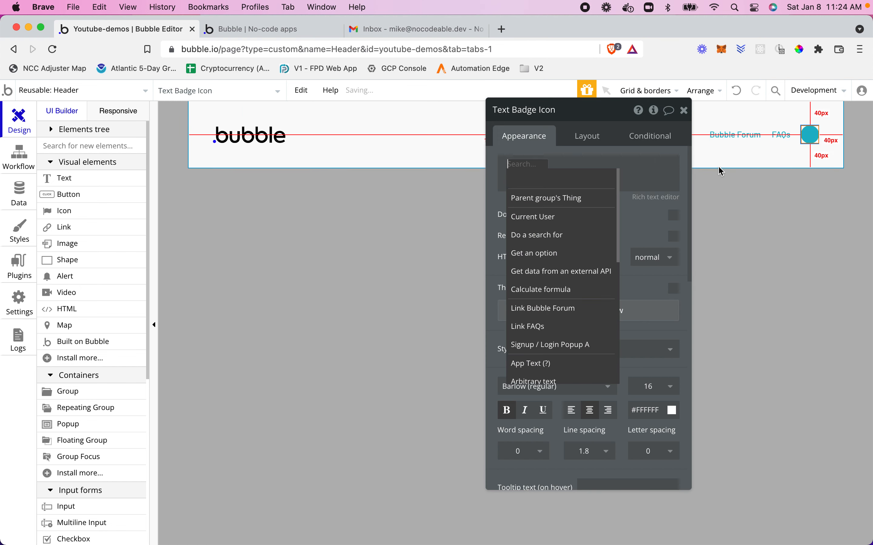
click(539, 217)
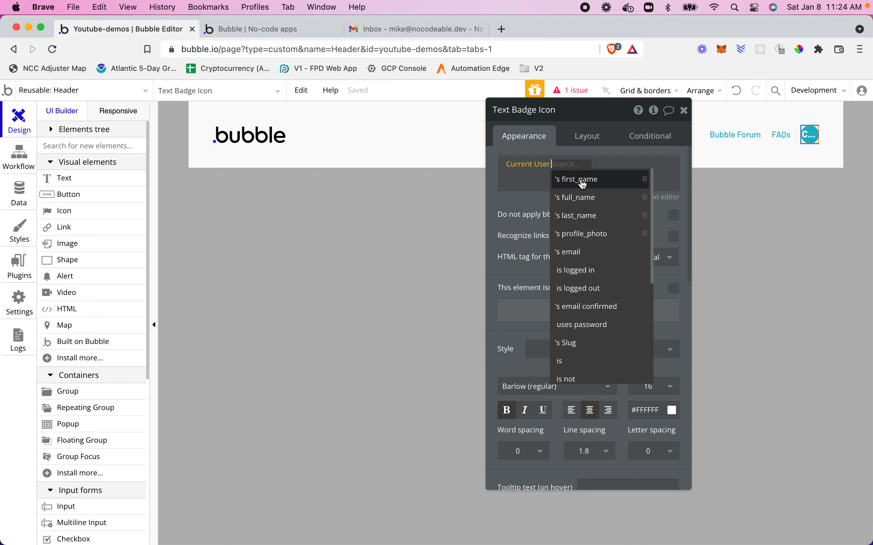
click(590, 202)
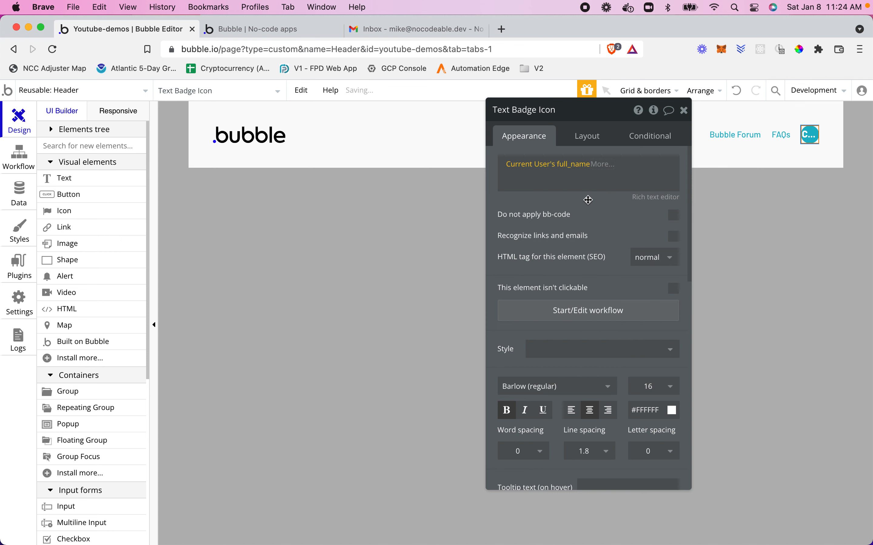
Step: Append a split by operator to the full_name expression with a single space as the text separator
click(600, 164)
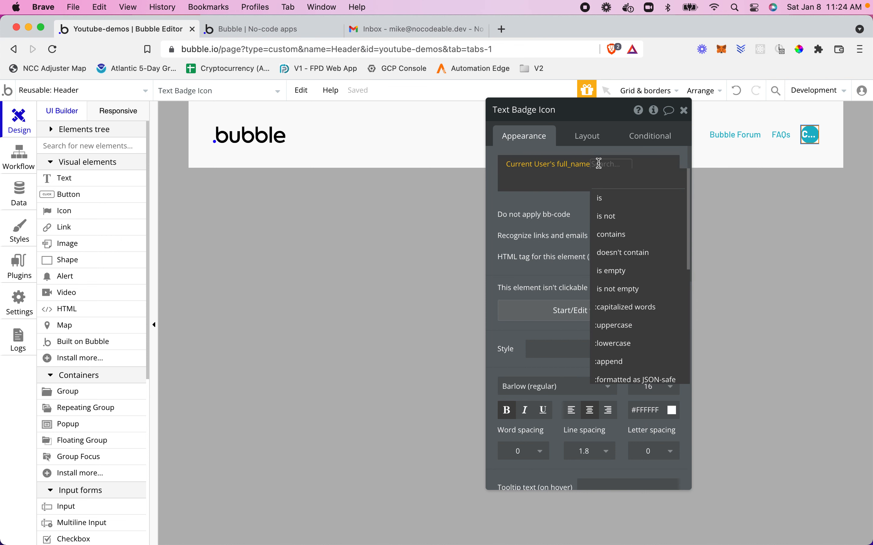
text(sp)
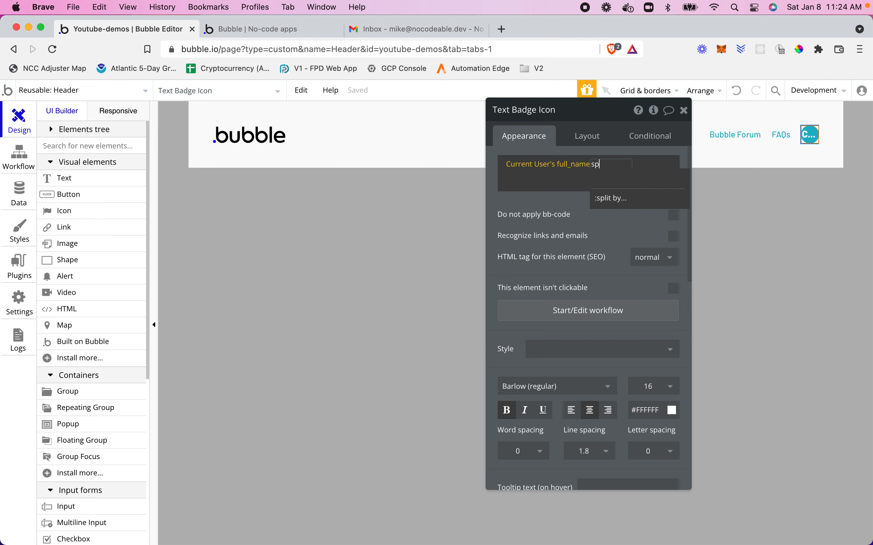
click(610, 198)
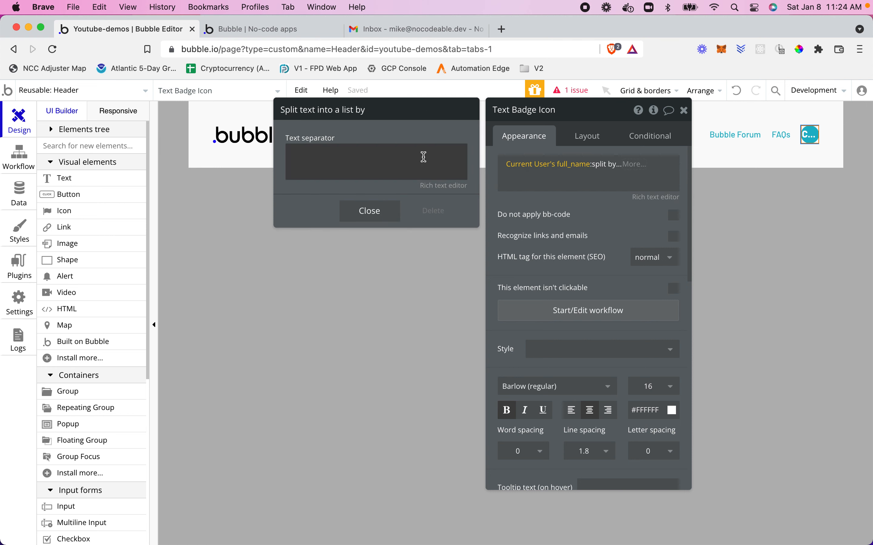
click(424, 157)
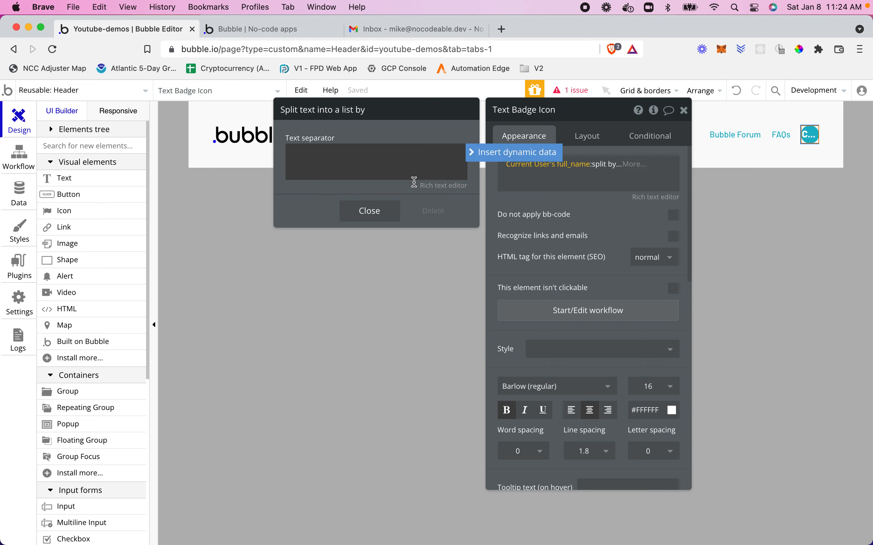
click(380, 217)
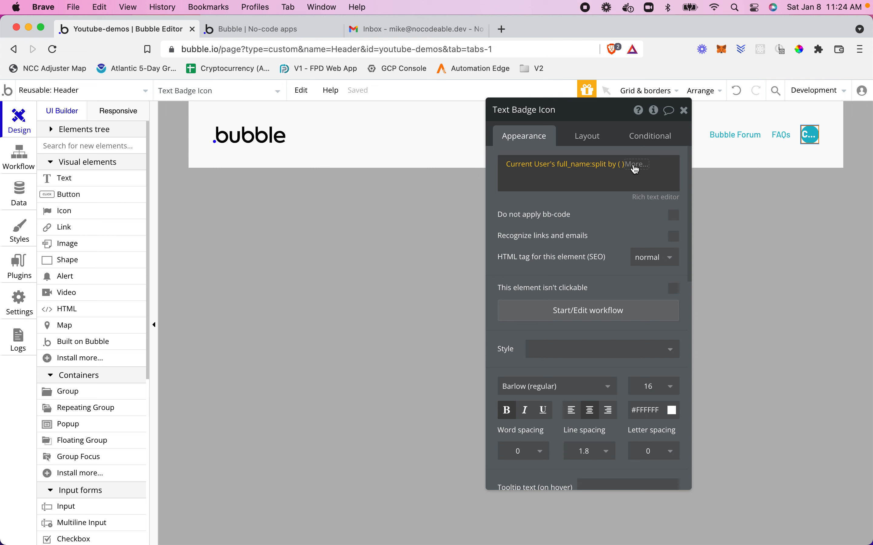
Step: Take the first item of the split name and truncate it to 1 character
click(633, 165)
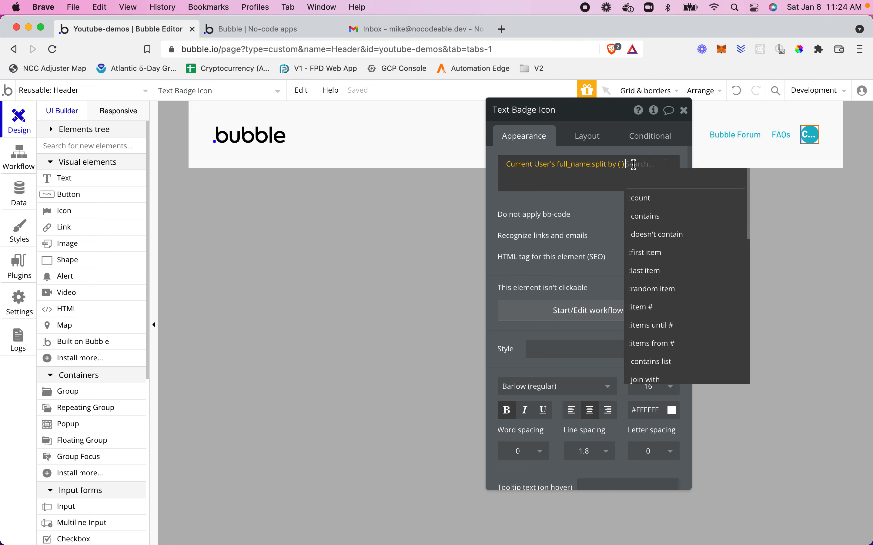
click(649, 253)
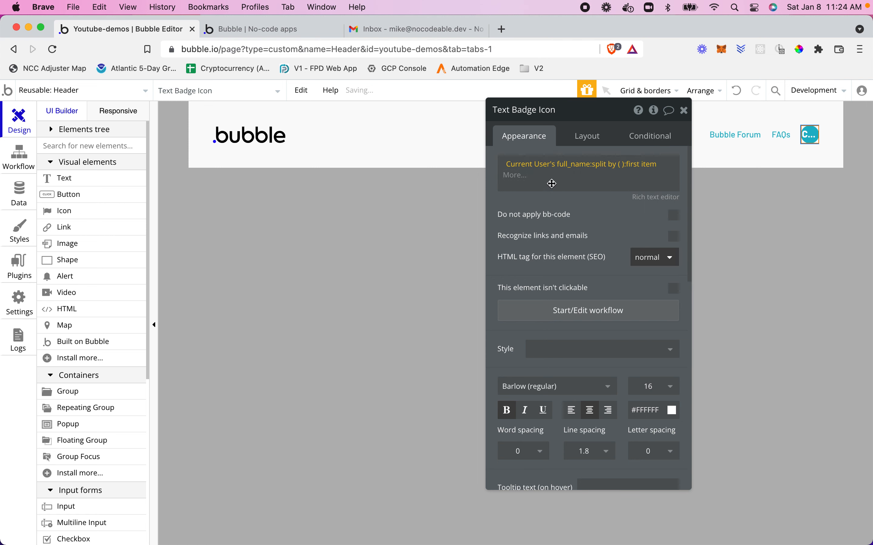
click(515, 176)
text(trun)
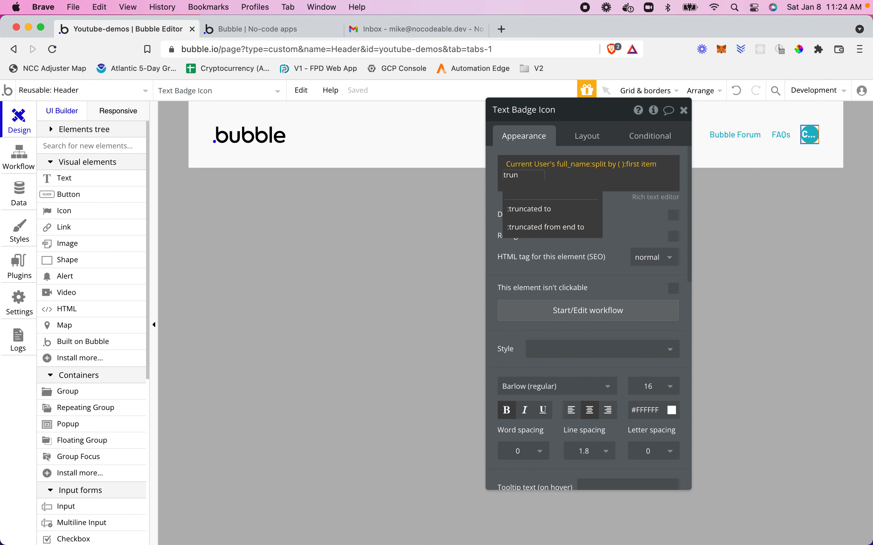
click(533, 209)
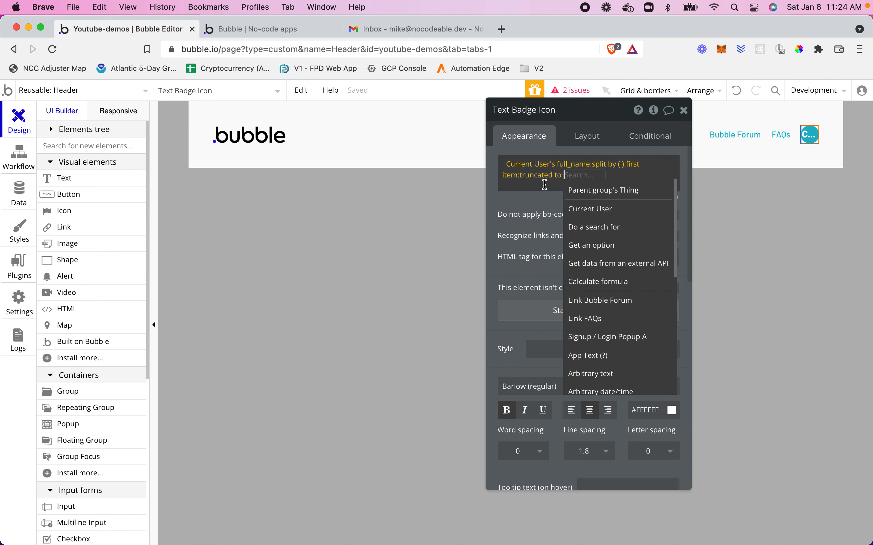
text(1)
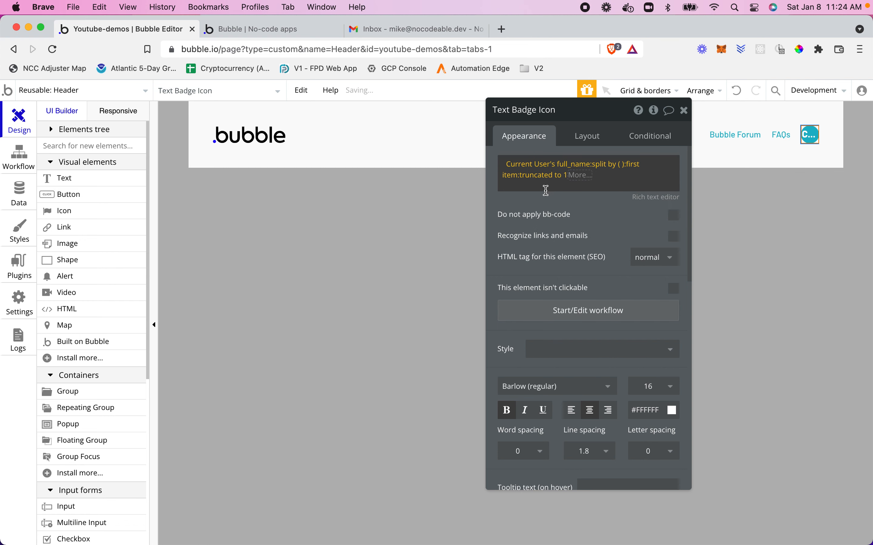
Step: Check the badge's initial in the app preview against the full names in the All Users app data
click(296, 27)
click(355, 93)
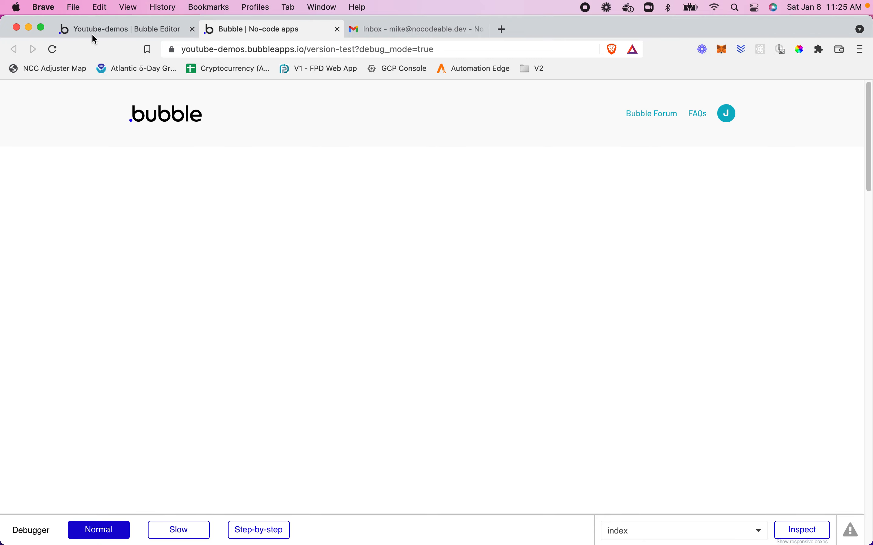
click(97, 27)
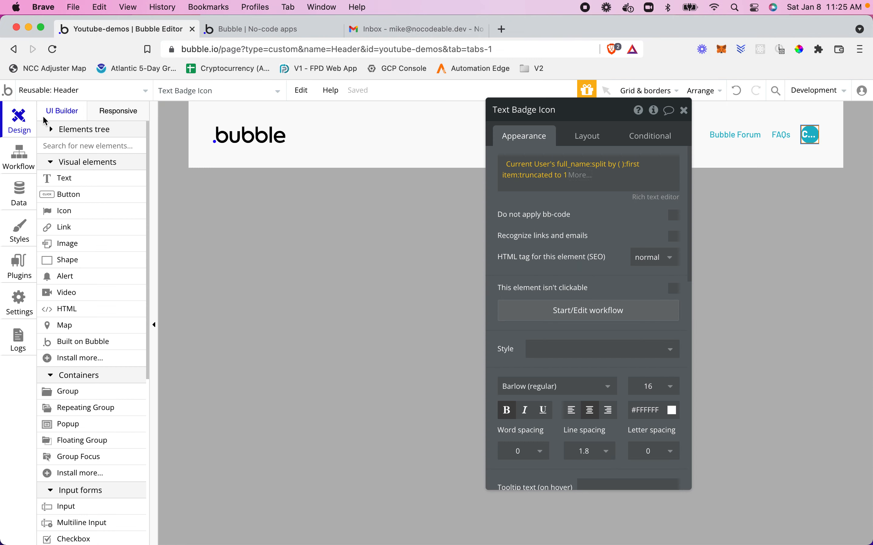
click(17, 196)
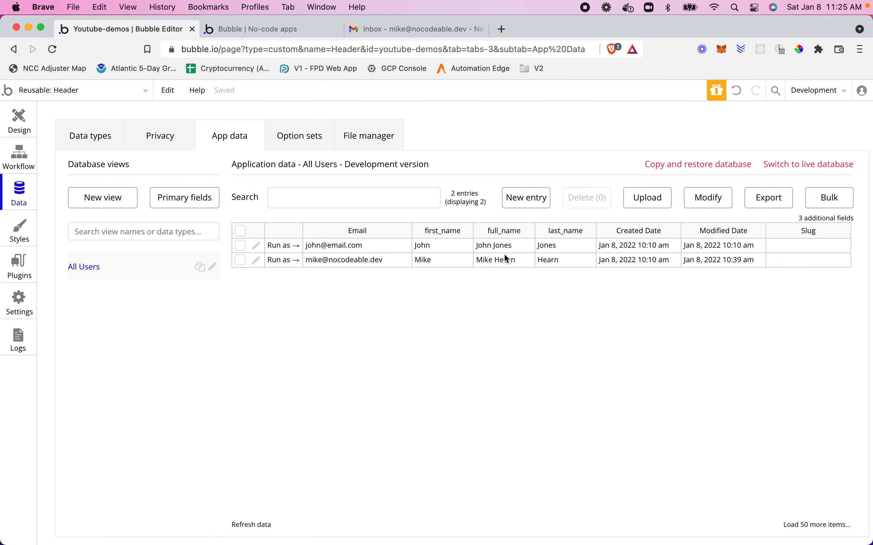
click(299, 32)
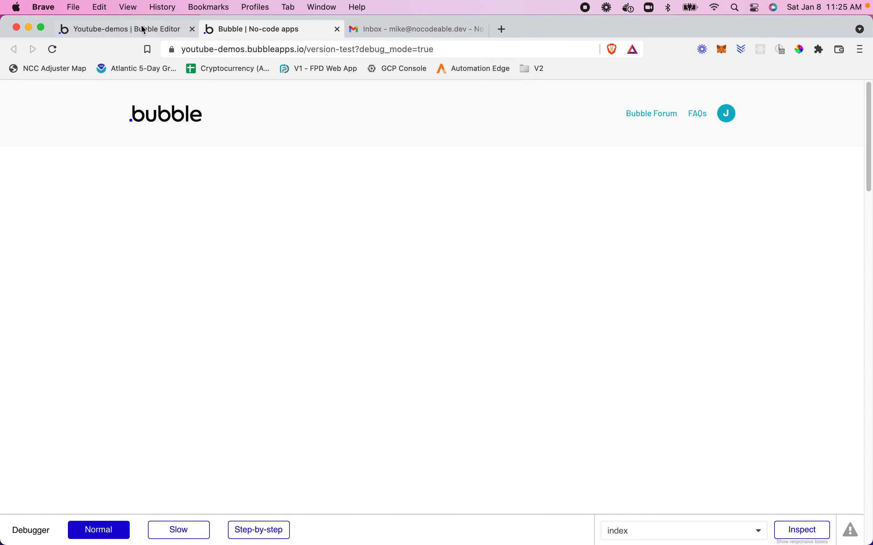
click(131, 29)
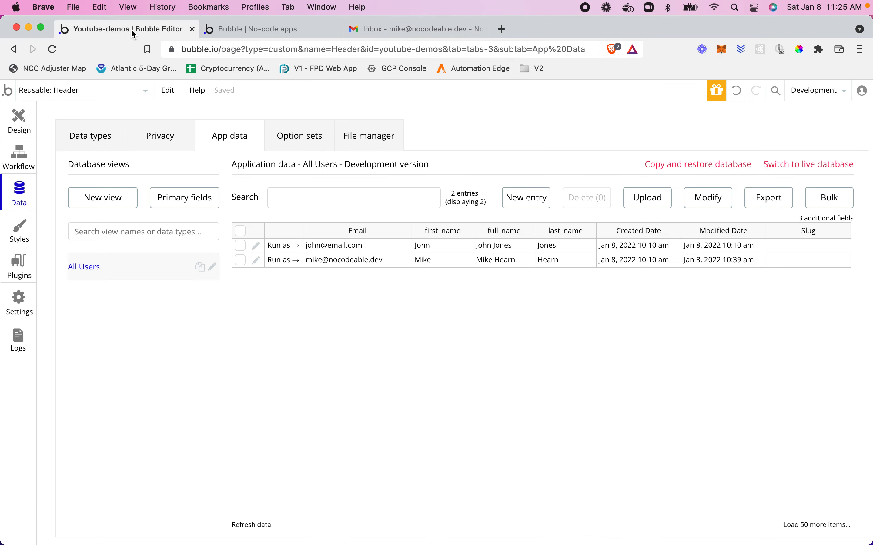
Step: Insert a second dynamic expression, Current User's full_name, after the first one in the badge text
click(20, 120)
double_click(809, 135)
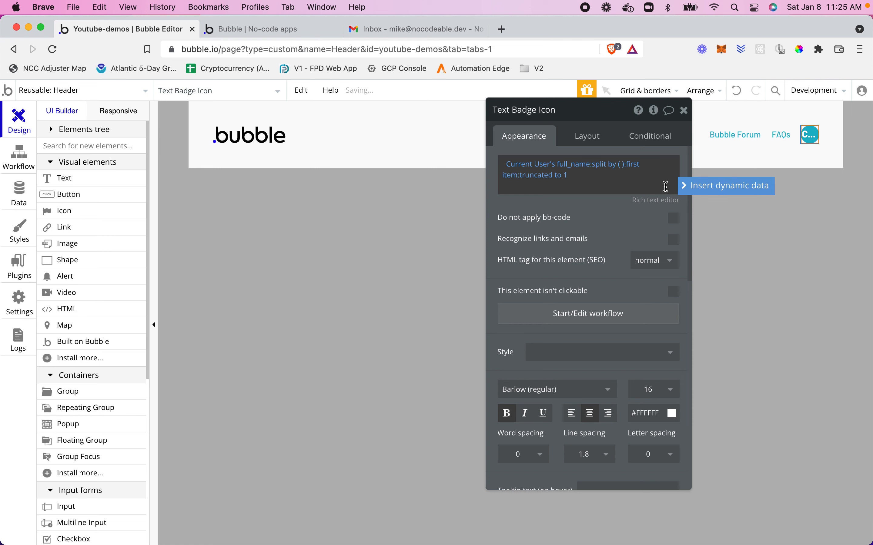
click(702, 191)
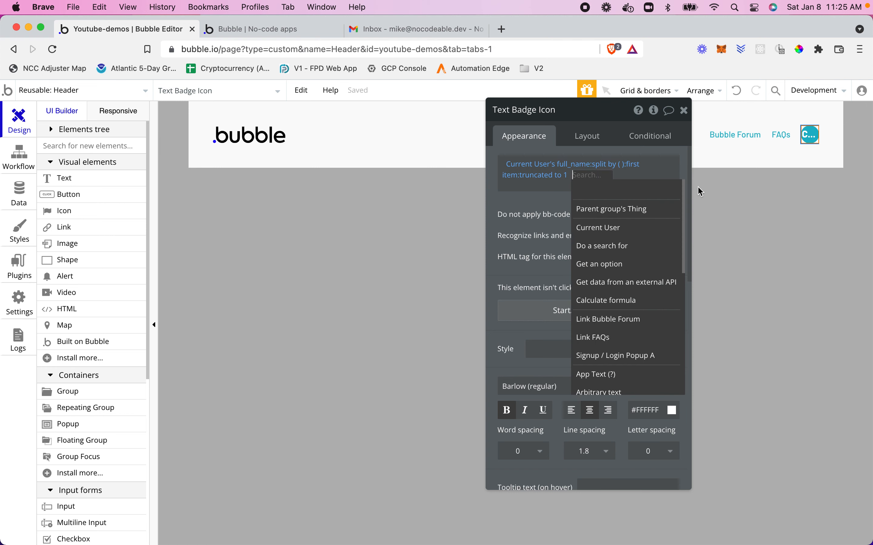
click(613, 229)
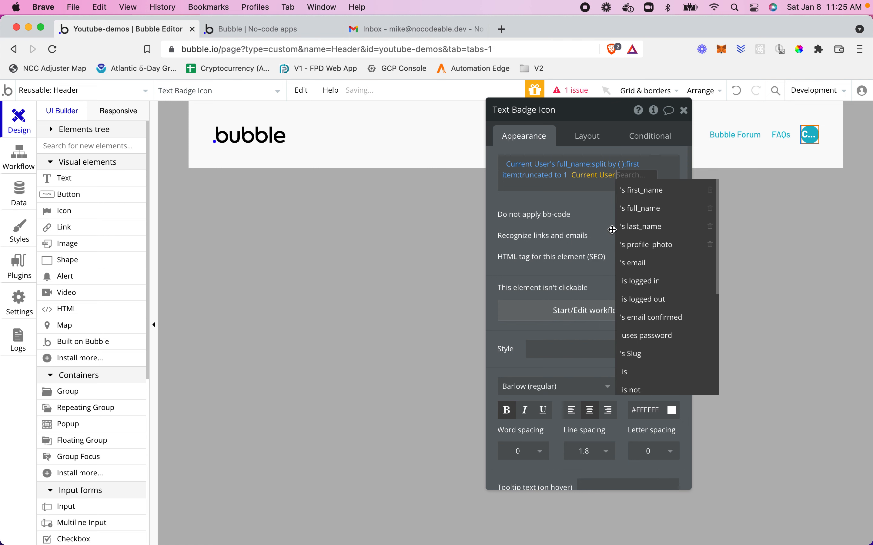
click(645, 212)
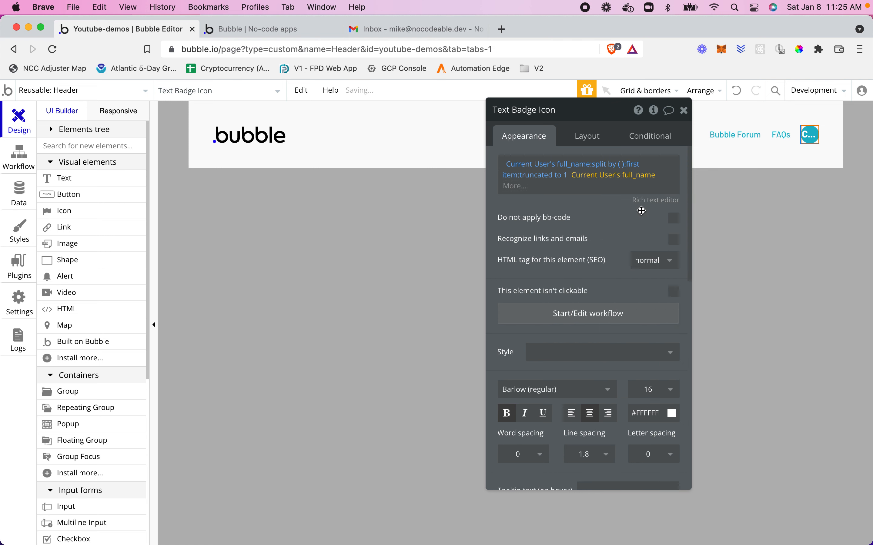
Step: Append a split by operator with a single space separator to the badge's second full_name expression
click(516, 186)
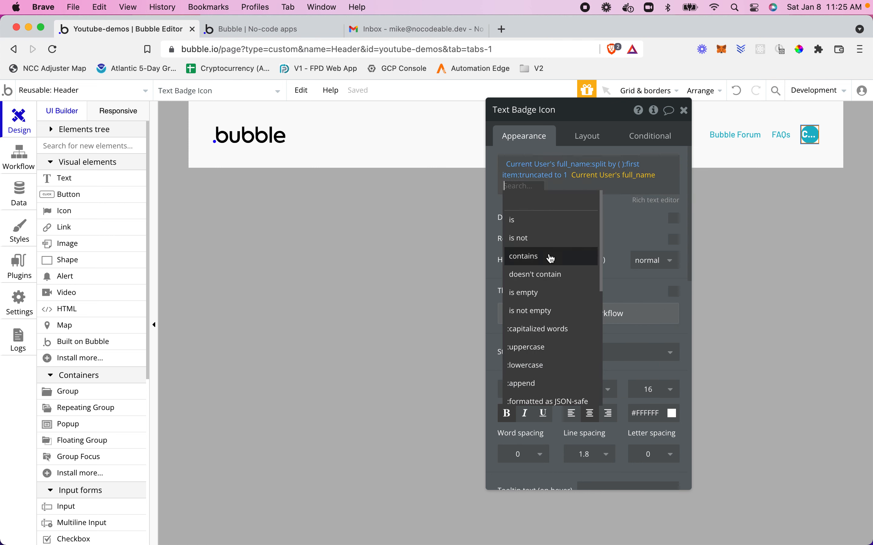
text(spl)
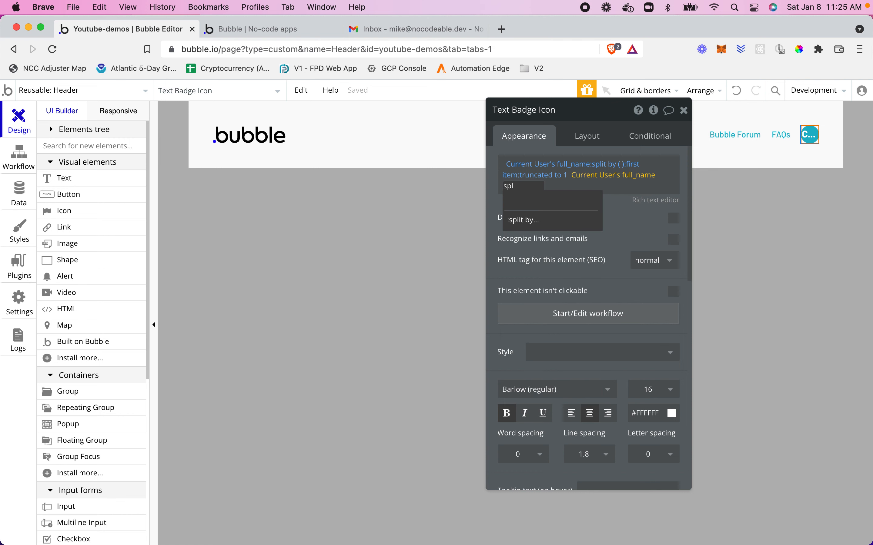
click(524, 221)
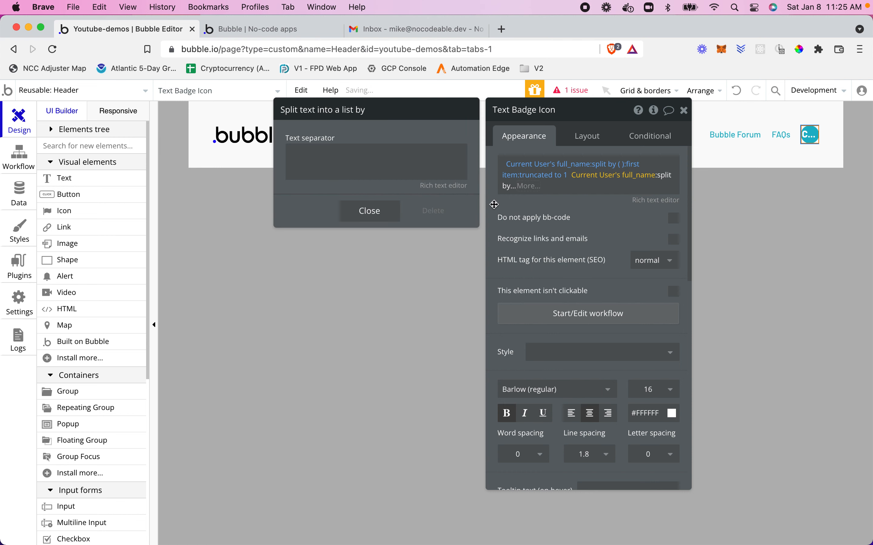
click(400, 156)
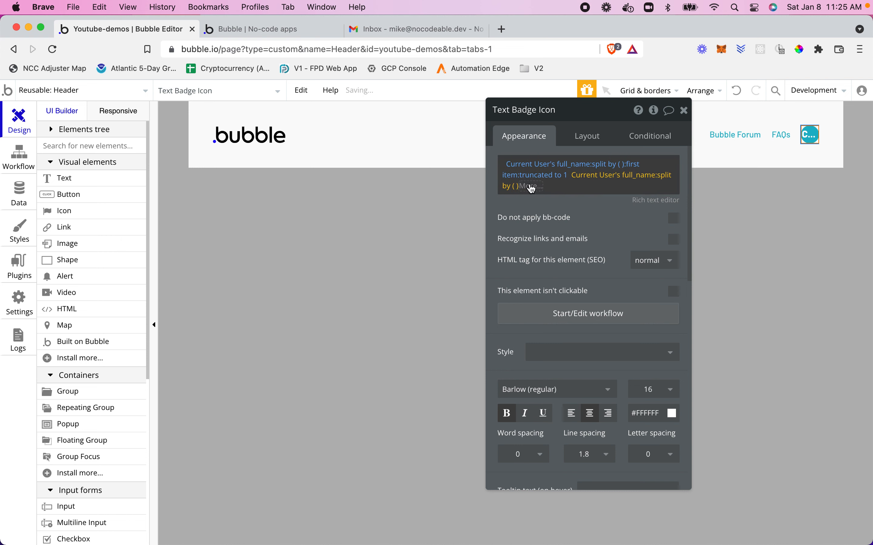
Step: Take the last item of the second split name and truncate it to 1 character
click(530, 184)
text(last)
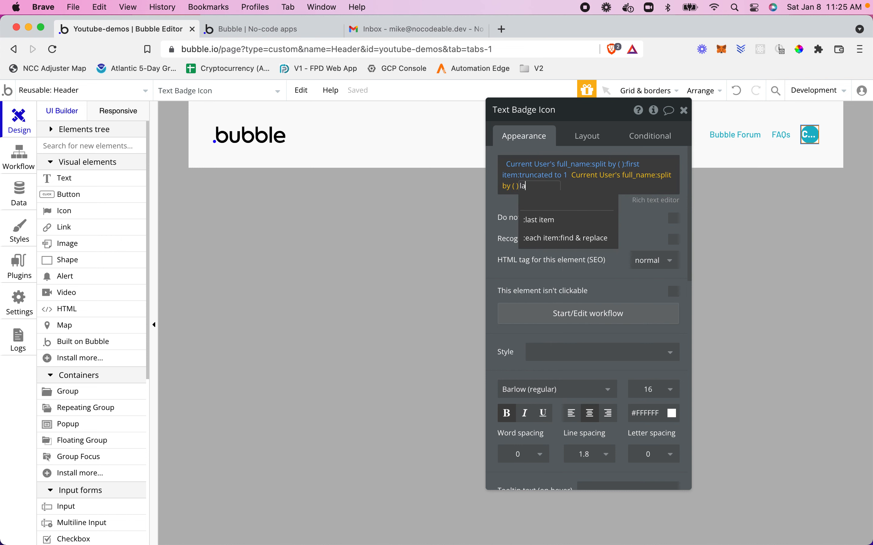
click(535, 218)
text(tr)
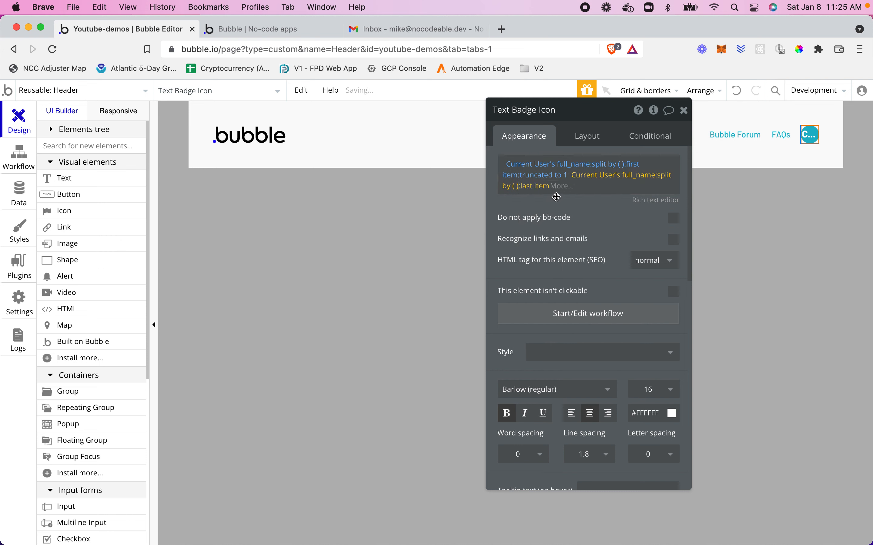
text(un)
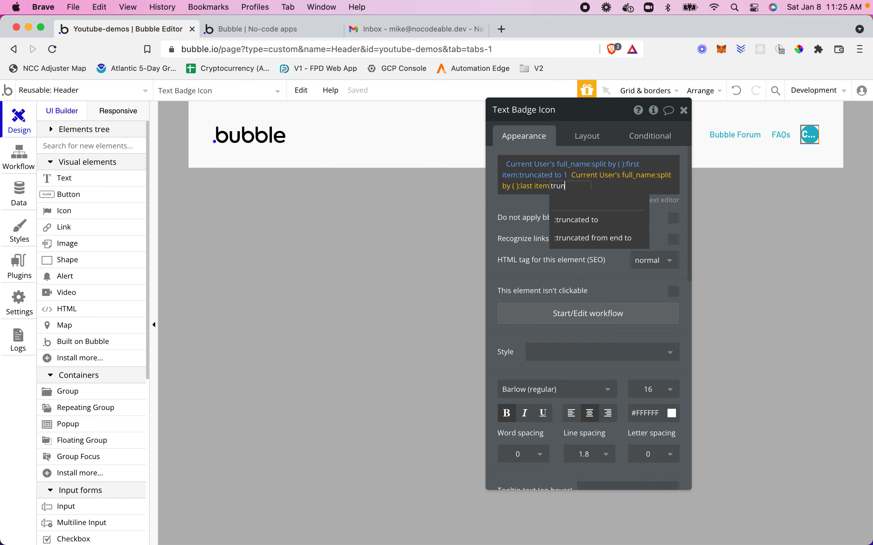
click(564, 220)
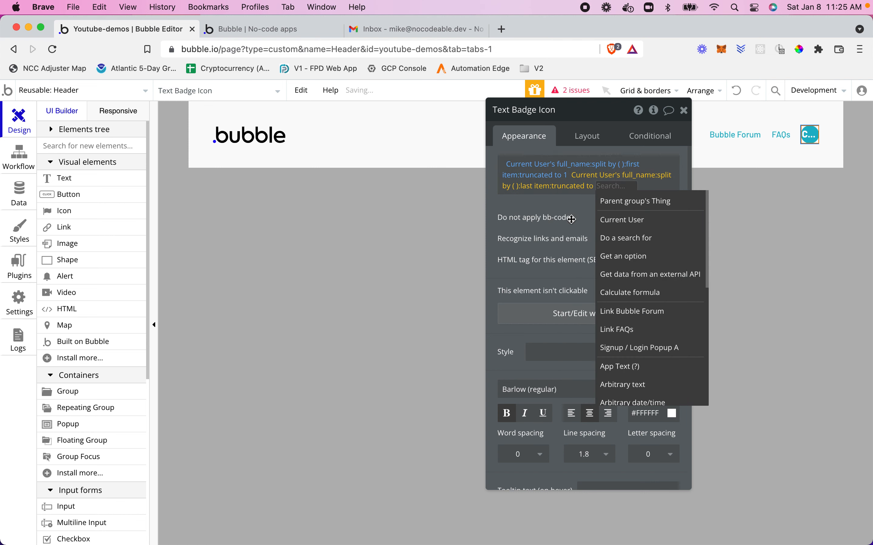
text(1)
click(548, 205)
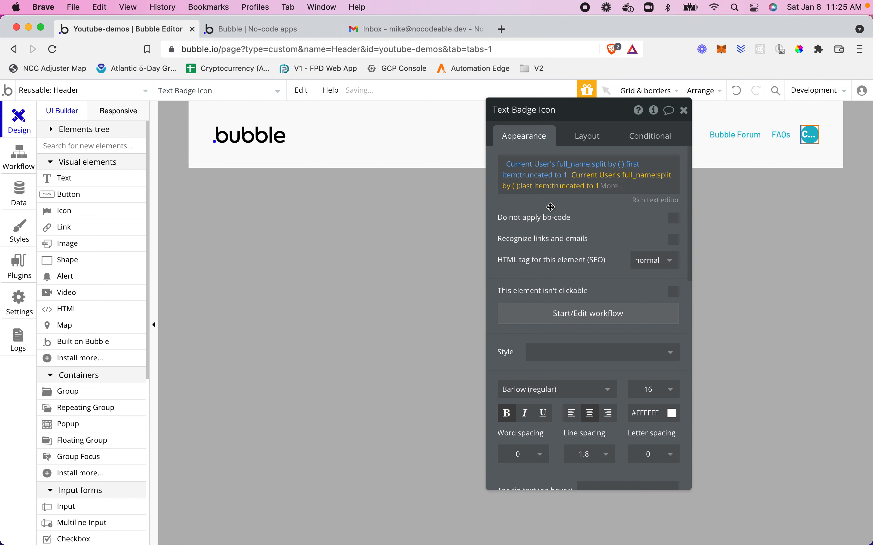
Step: Check the badge's two initials in the app preview and close the preview
click(274, 30)
click(367, 94)
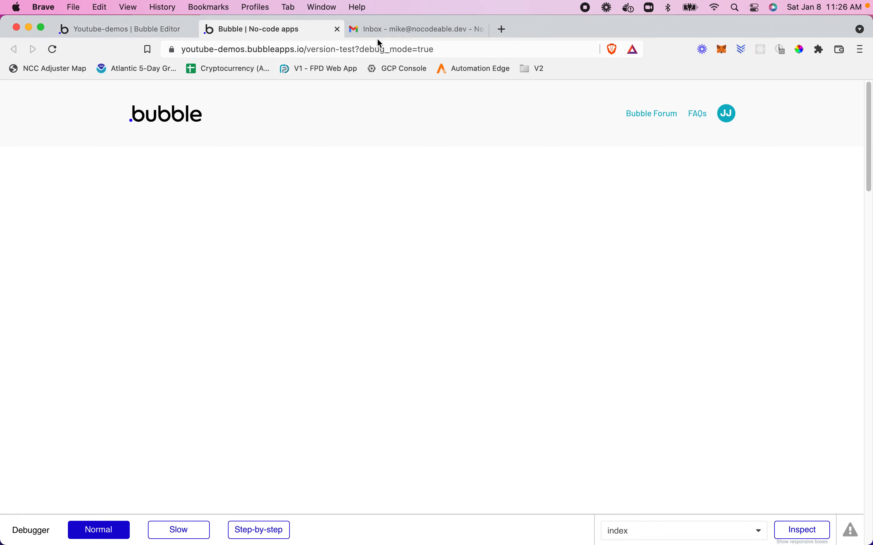
key(super+w)
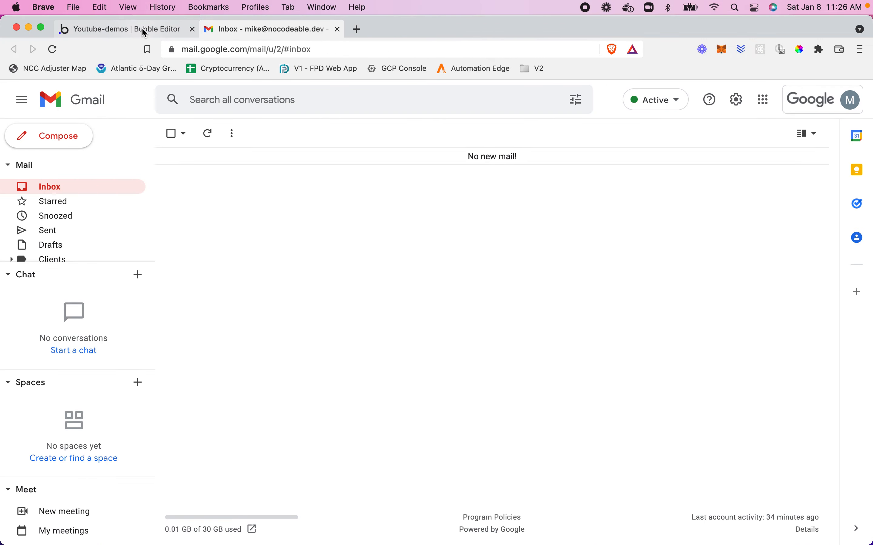
Step: Run the app as the second user listed in the All Users data to check that user's badge initials
click(142, 28)
click(15, 194)
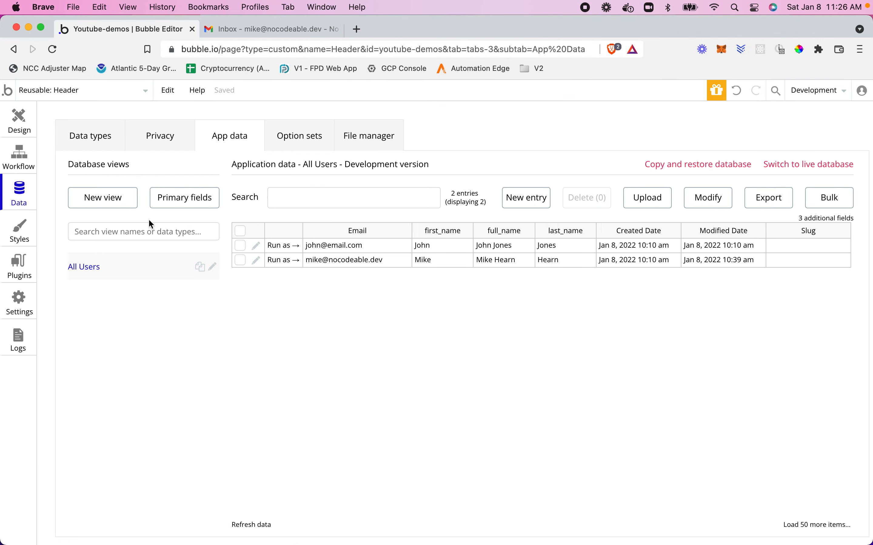
click(284, 260)
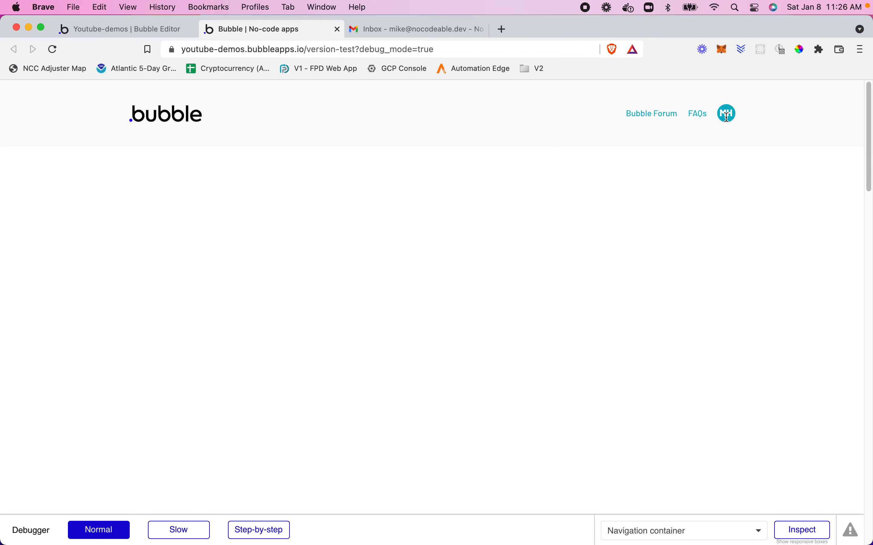
Step: Add a condition to the header's badge text for when This Text is hovered
click(113, 24)
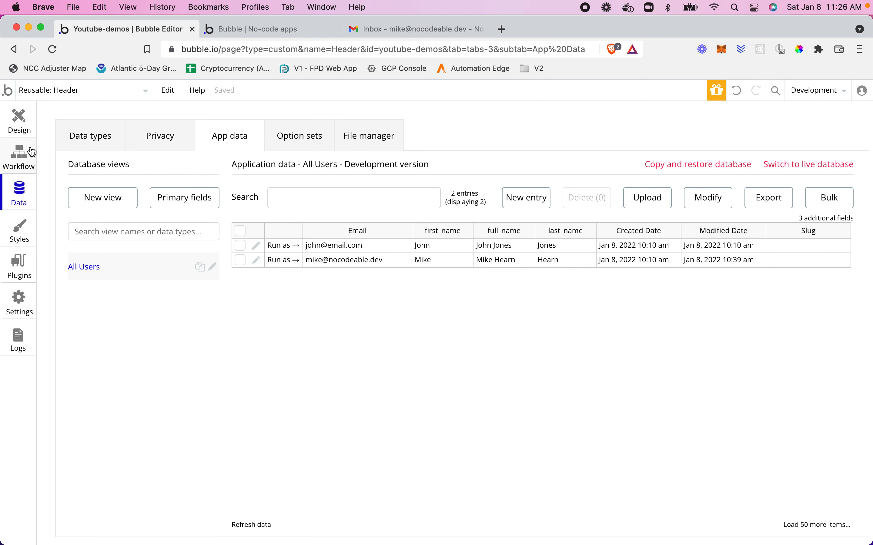
click(25, 131)
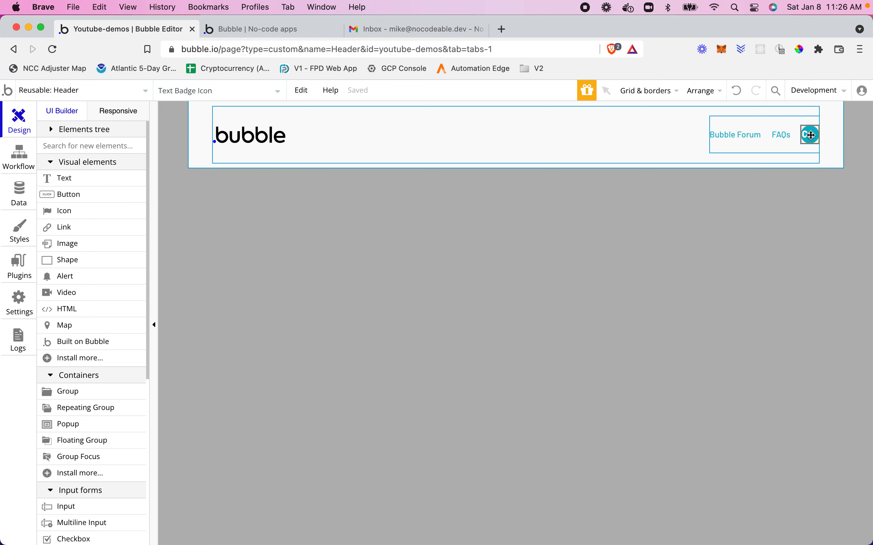
double_click(811, 135)
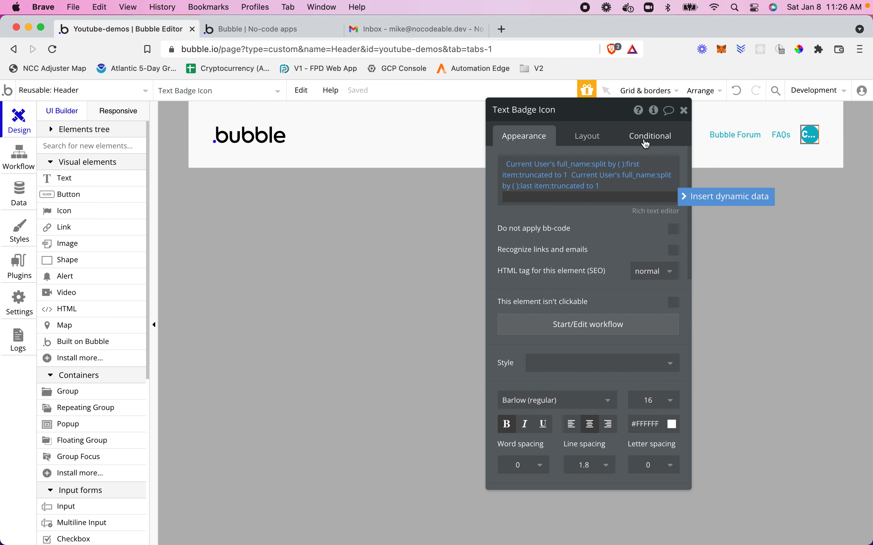
click(645, 142)
click(538, 166)
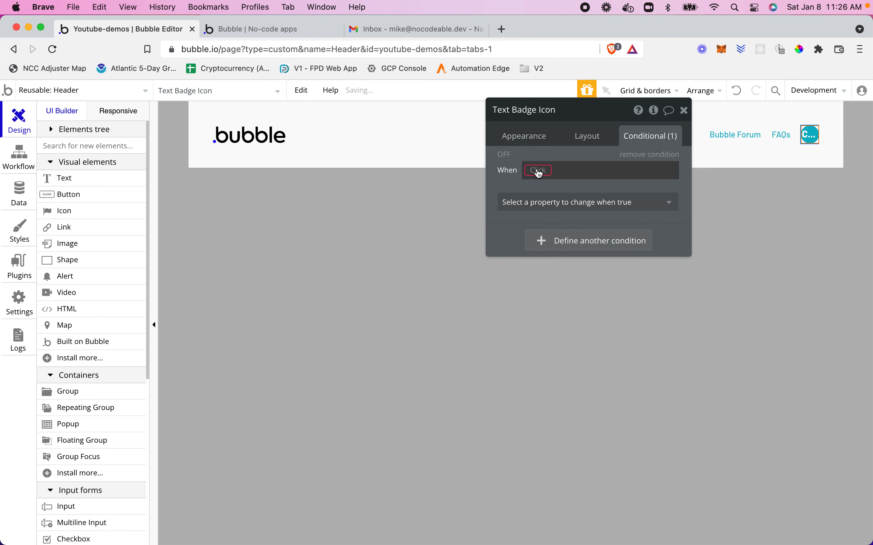
click(538, 170)
click(545, 185)
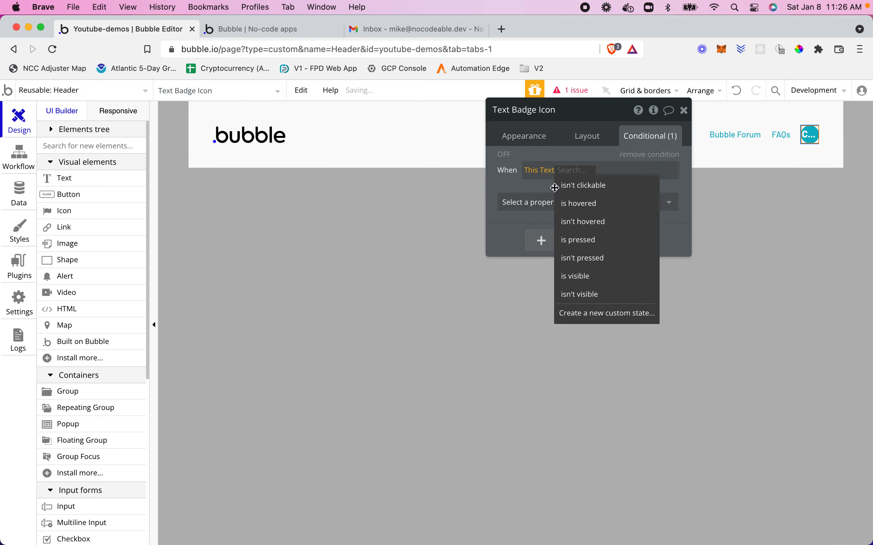
click(557, 203)
Step: Make the hover condition change the badge's background color to the lighter teal #78D1DB
click(580, 208)
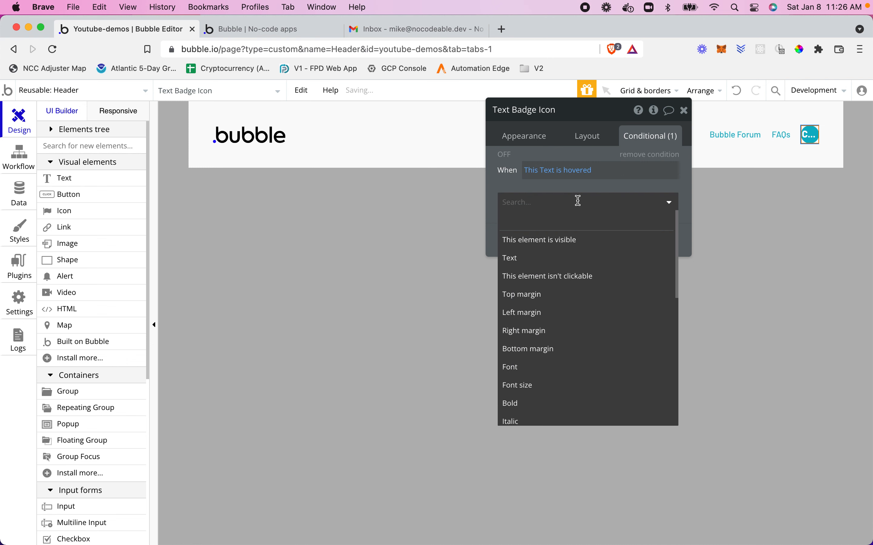
text(back)
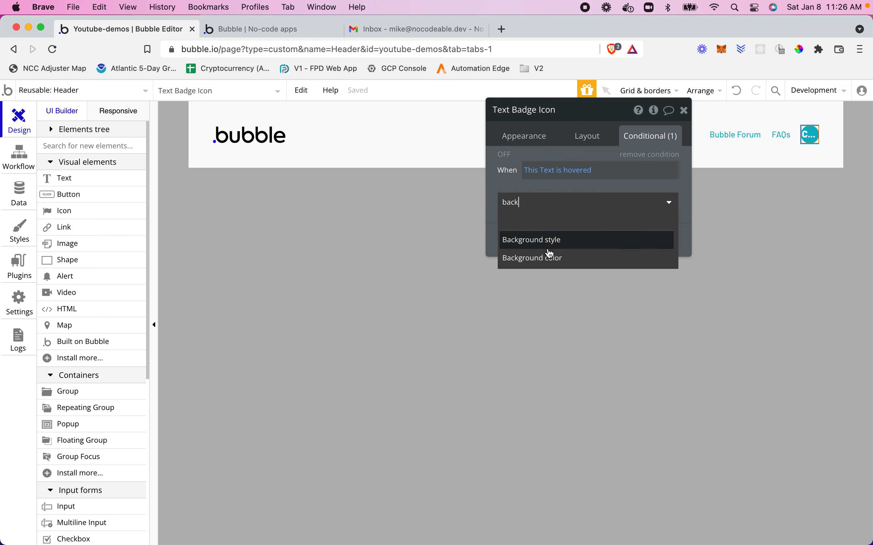
click(552, 257)
click(609, 200)
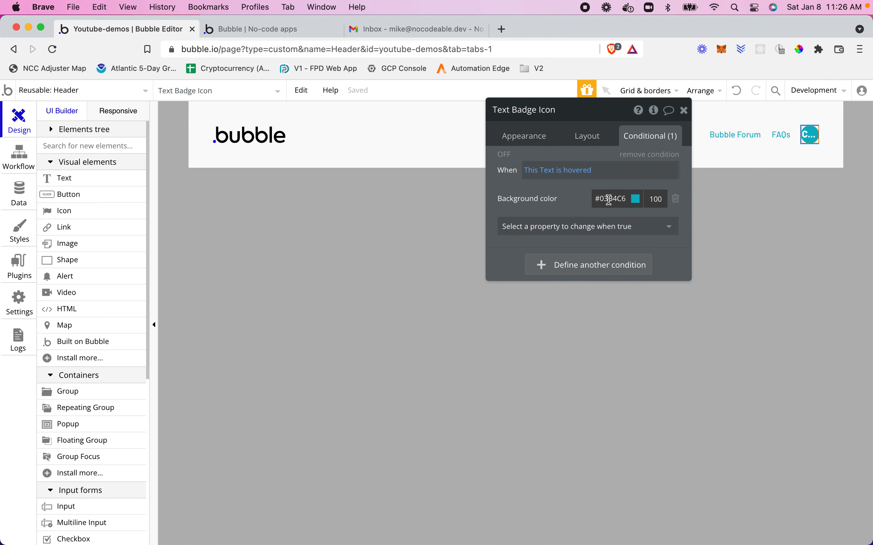
click(634, 220)
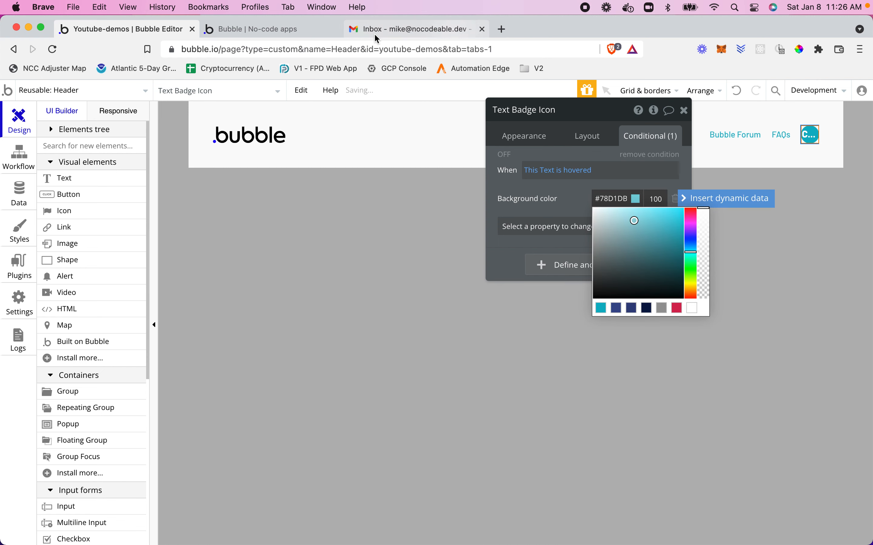
Step: Check the badge's hover color in the app preview, then close the badge's properties and the preview
click(289, 35)
click(541, 95)
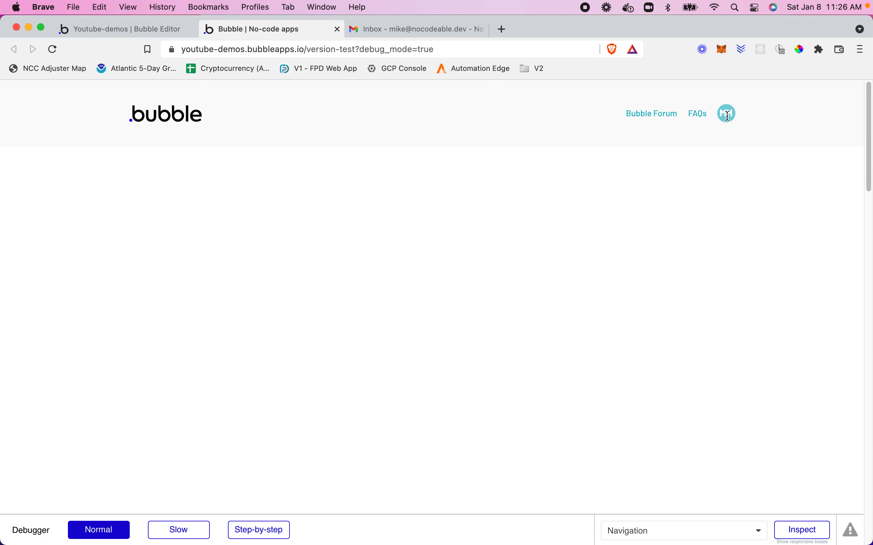
click(108, 28)
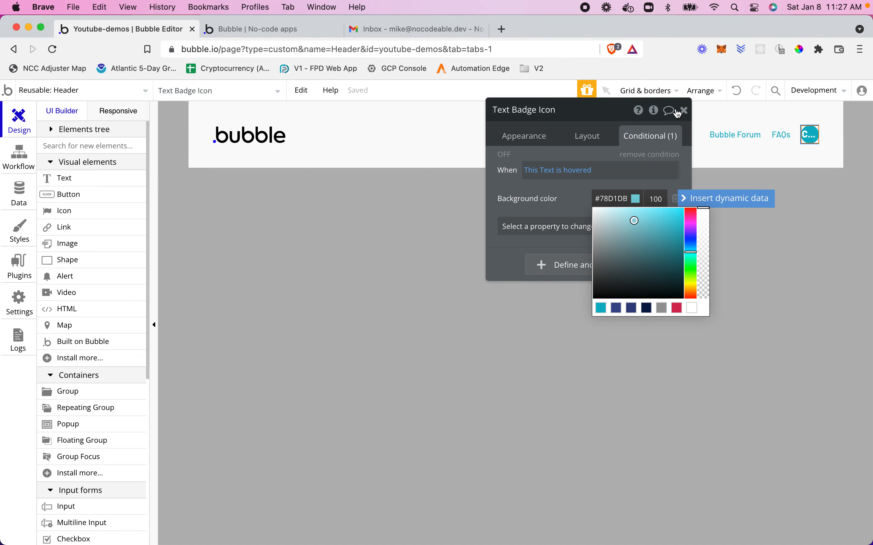
click(685, 110)
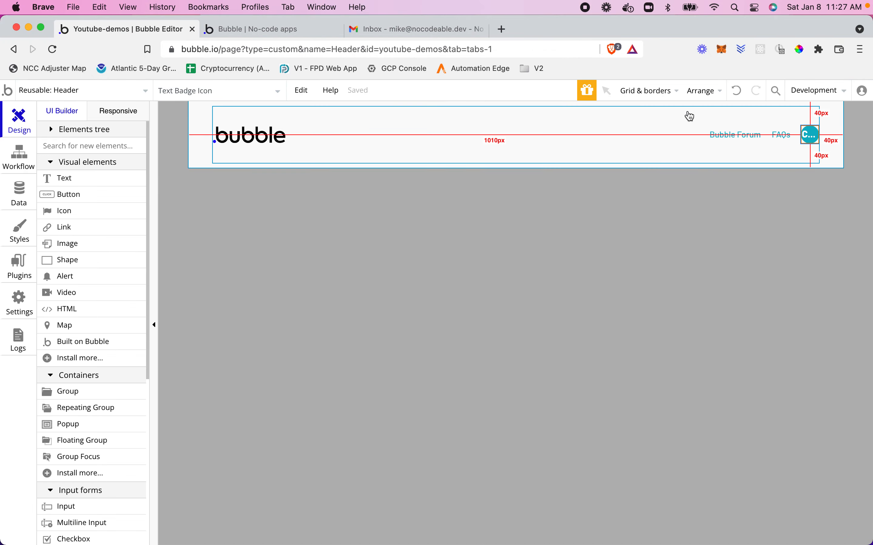
click(334, 31)
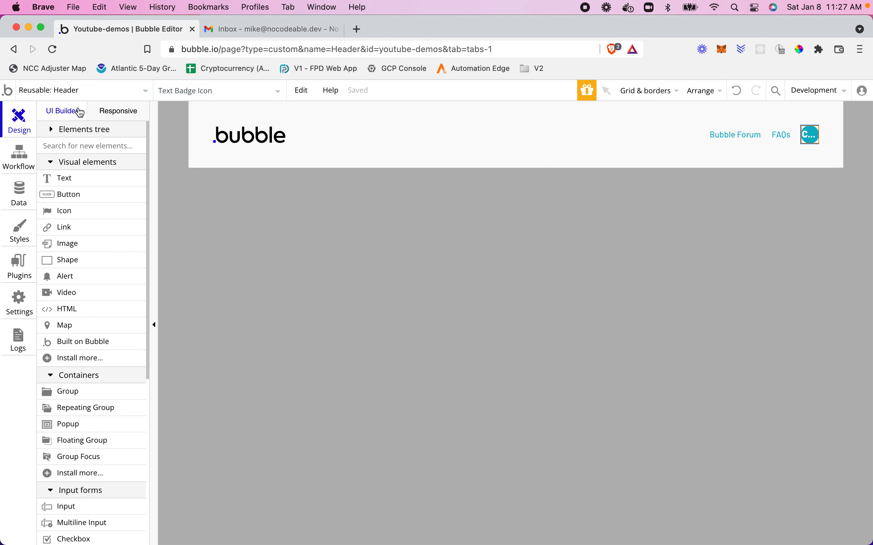
Step: Open the index page and preview the app to check the header badge
click(82, 92)
click(55, 140)
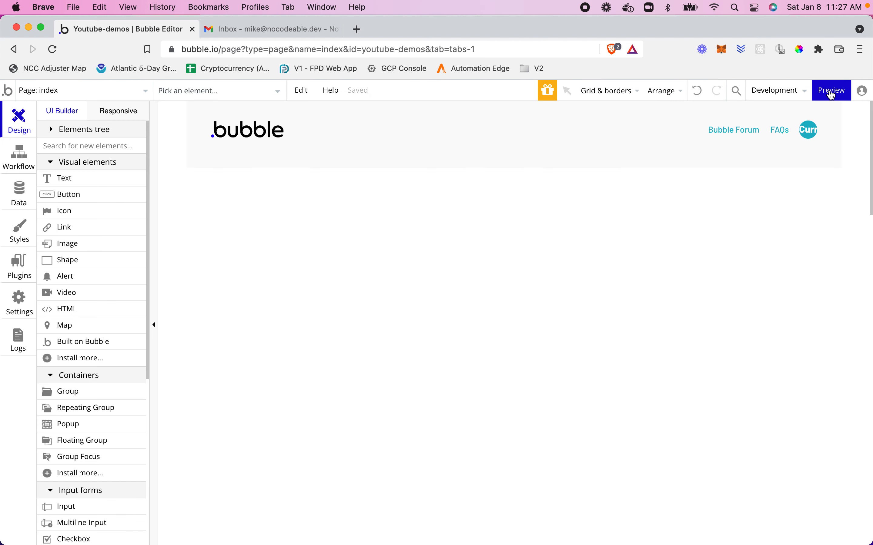
click(834, 91)
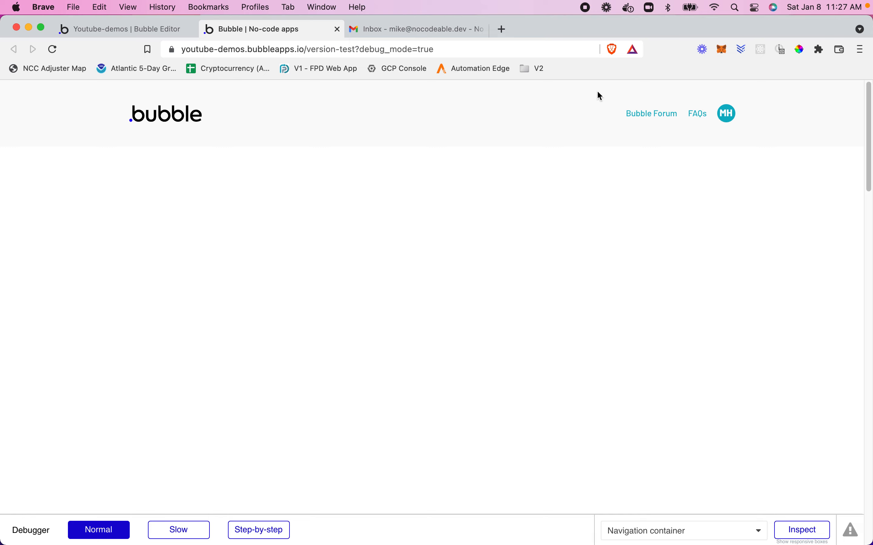
Step: Return to the editor and open the conditional settings of the badge text in the reusable Header
click(147, 30)
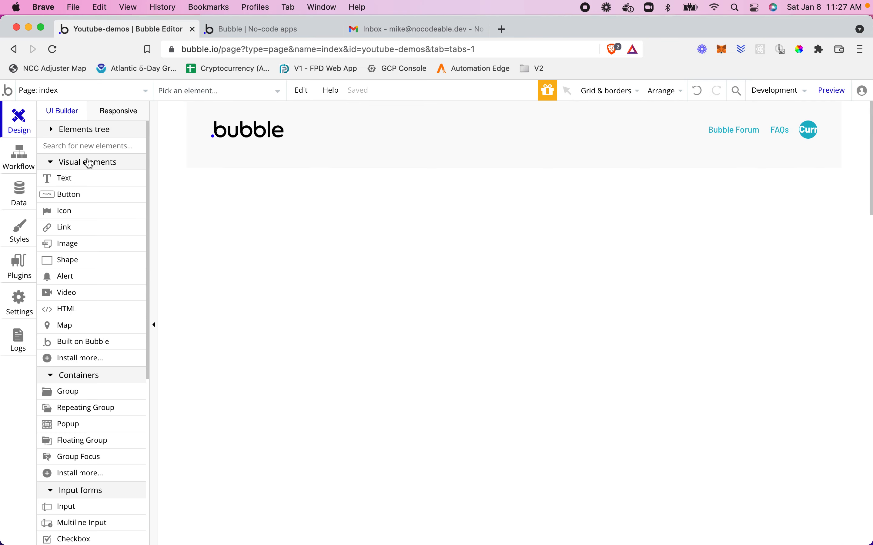
click(83, 91)
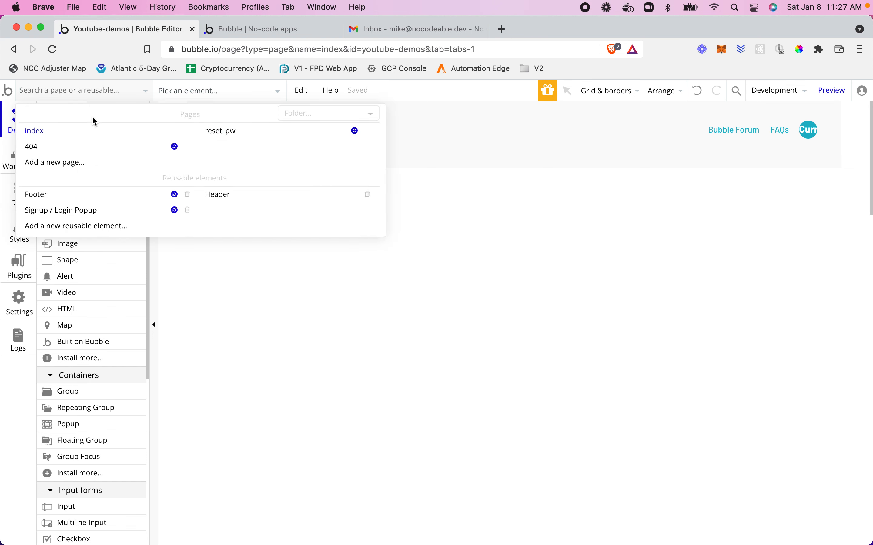
click(224, 201)
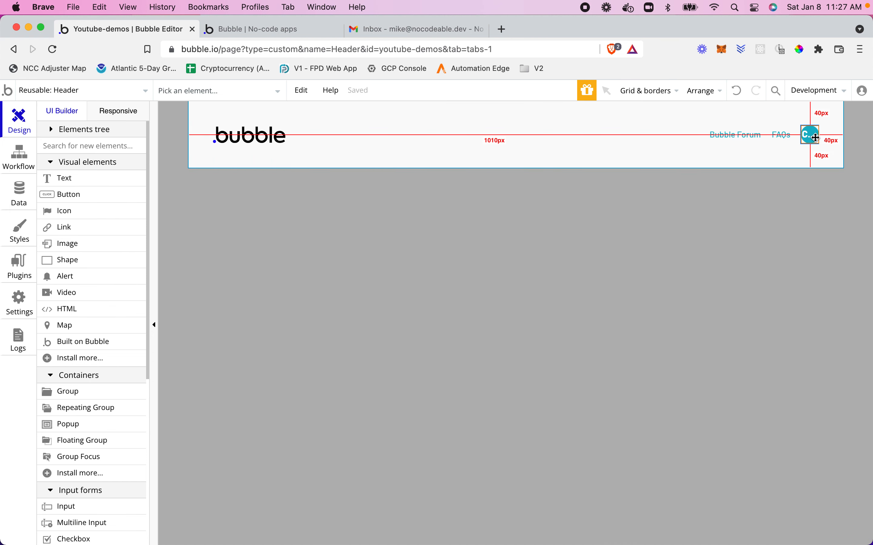
click(808, 136)
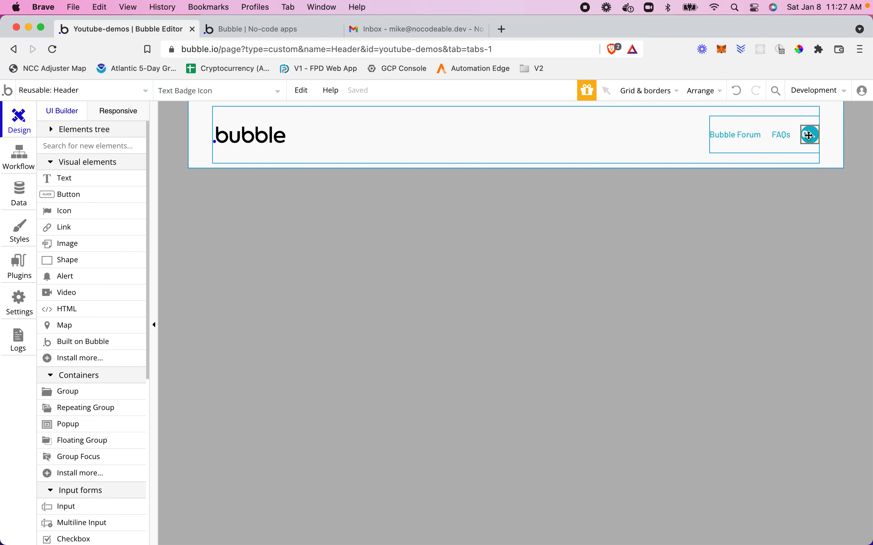
double_click(809, 136)
click(638, 140)
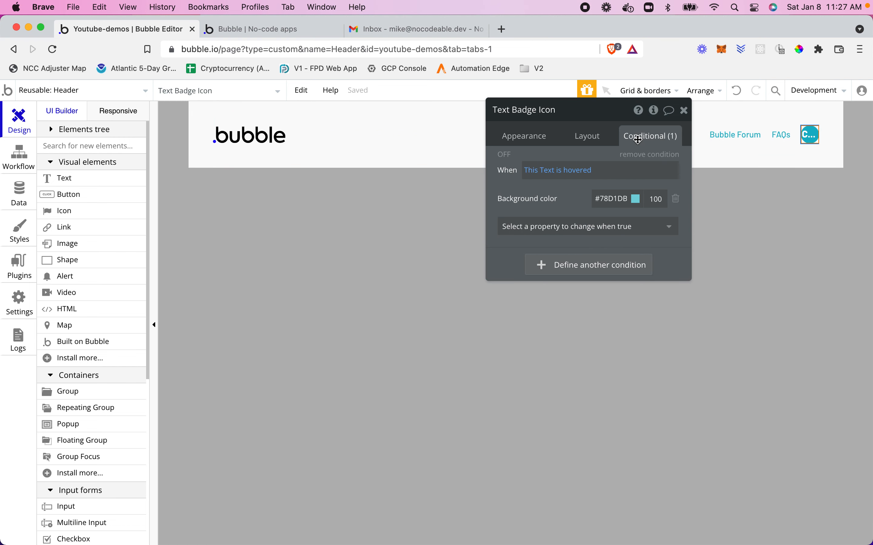
Step: Add a second condition to the badge text that turns off This element is visible when Current User is empty
click(599, 268)
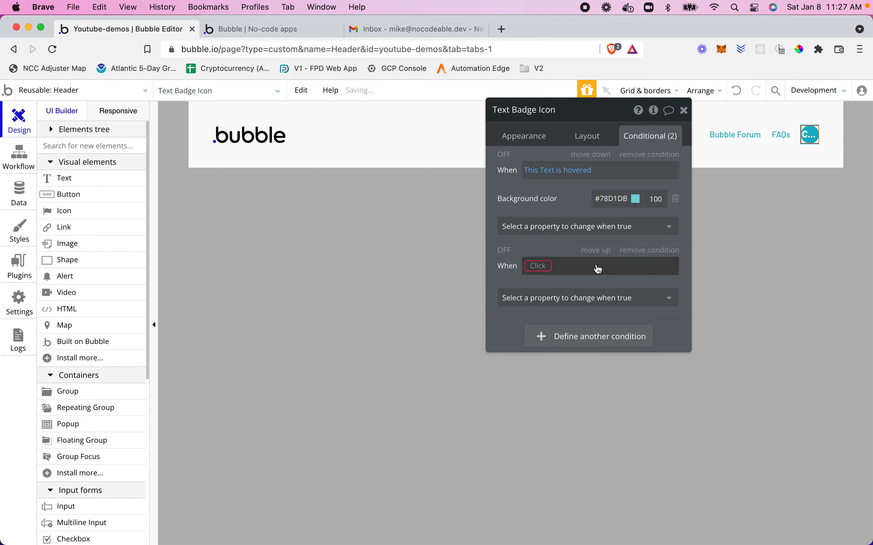
click(537, 267)
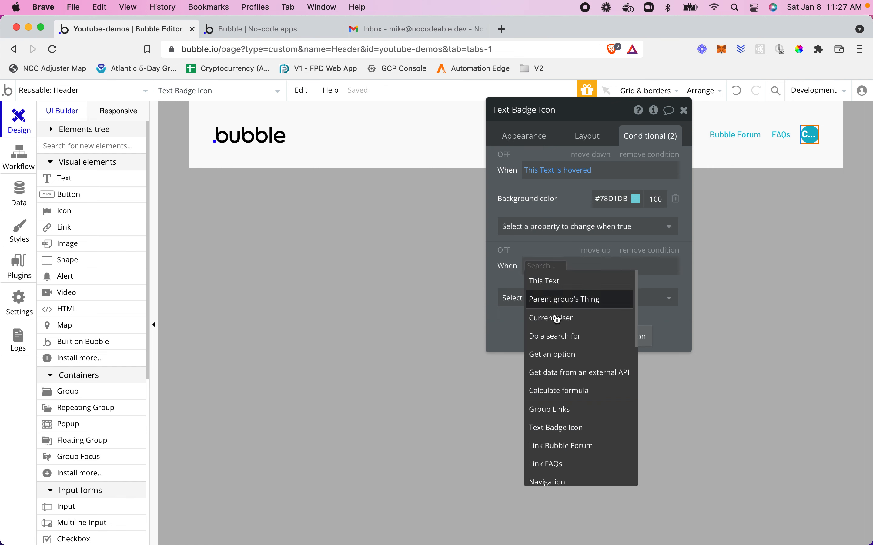
click(555, 317)
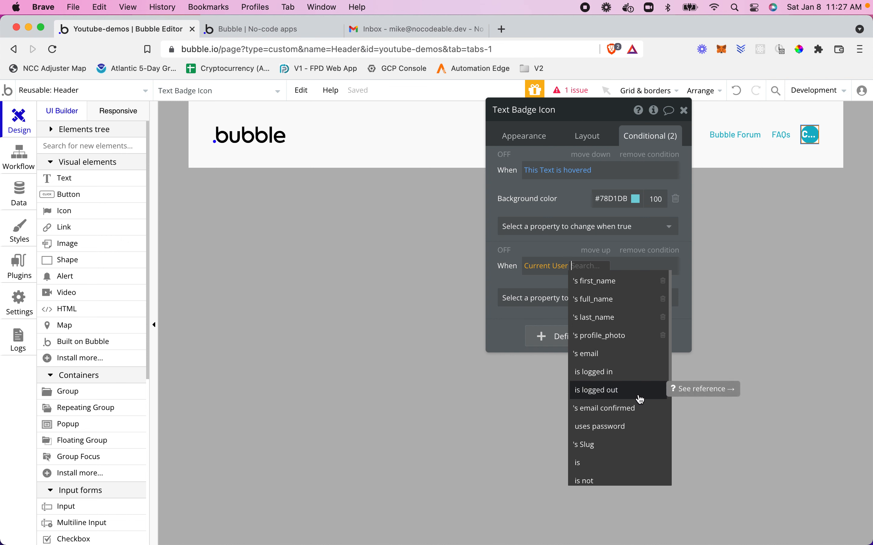
scroll(626, 392, down, 5)
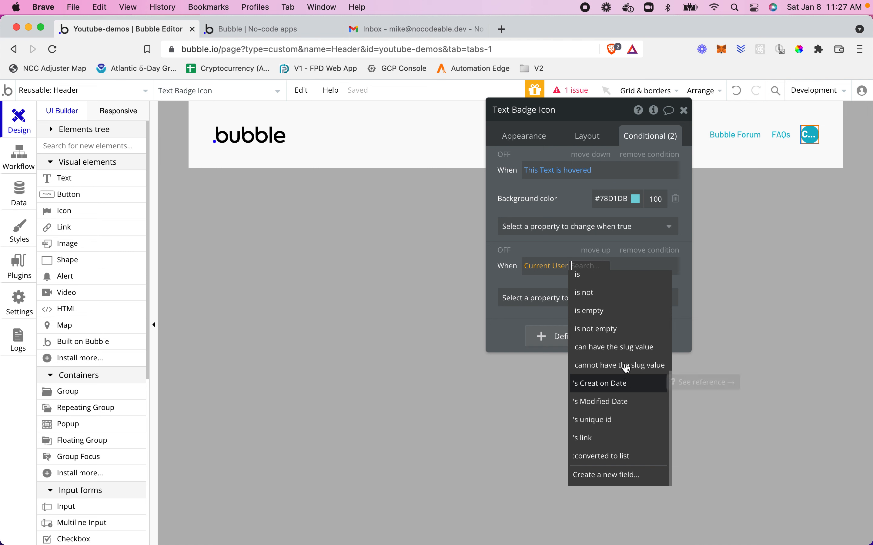
click(602, 311)
click(580, 299)
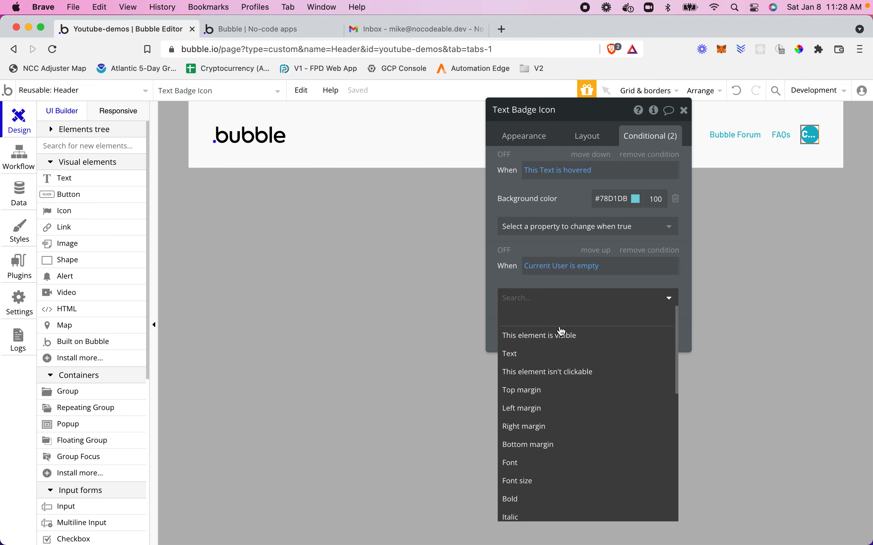
click(560, 334)
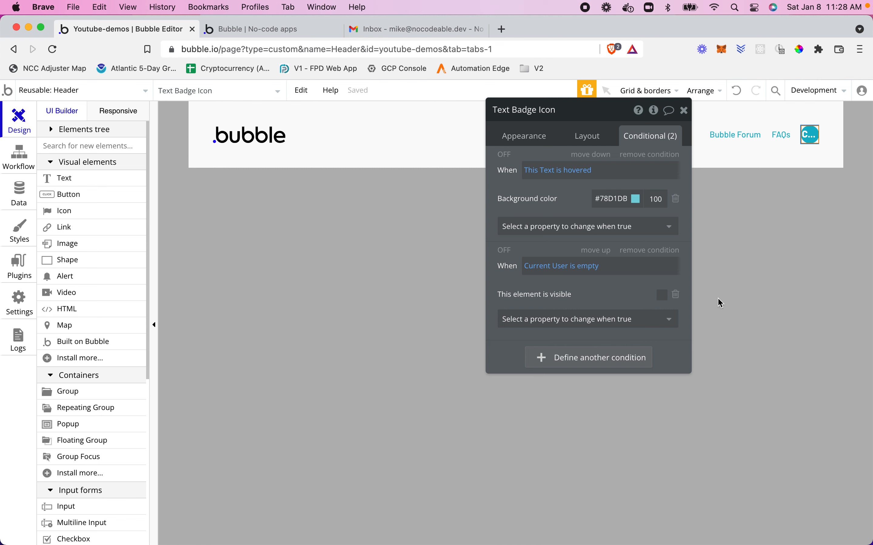
Step: Refresh the app preview to load the badge's updated conditions
click(248, 30)
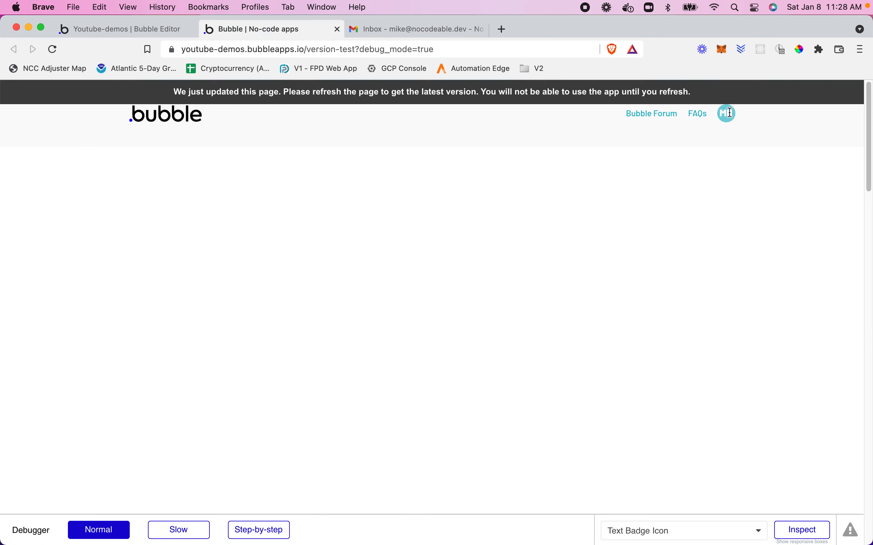
click(624, 97)
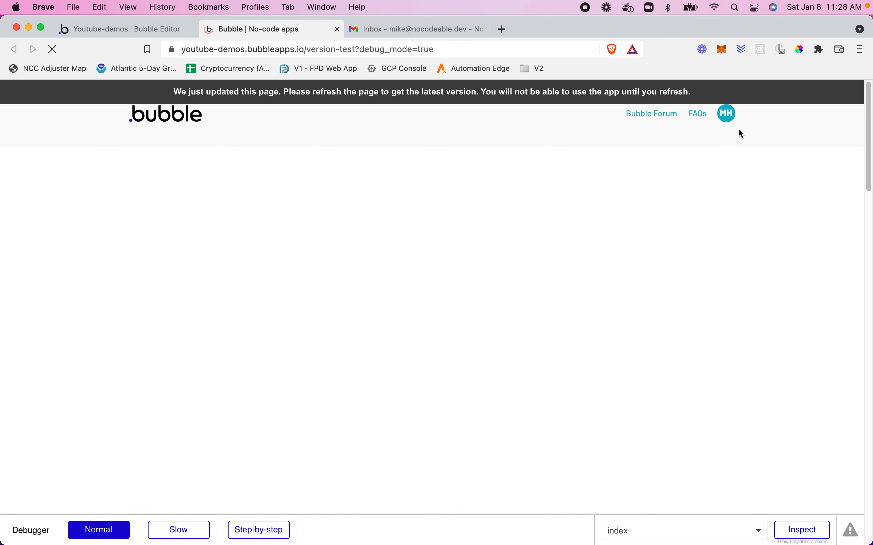